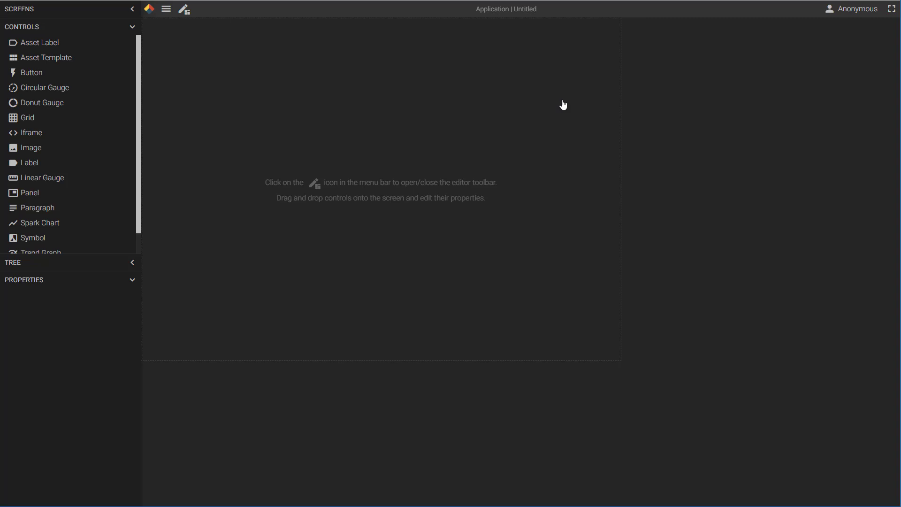
Enlarge the screen to about 1,602 by 1,068 and set the server for its asset configuration to localhost.
left_click(539, 212)
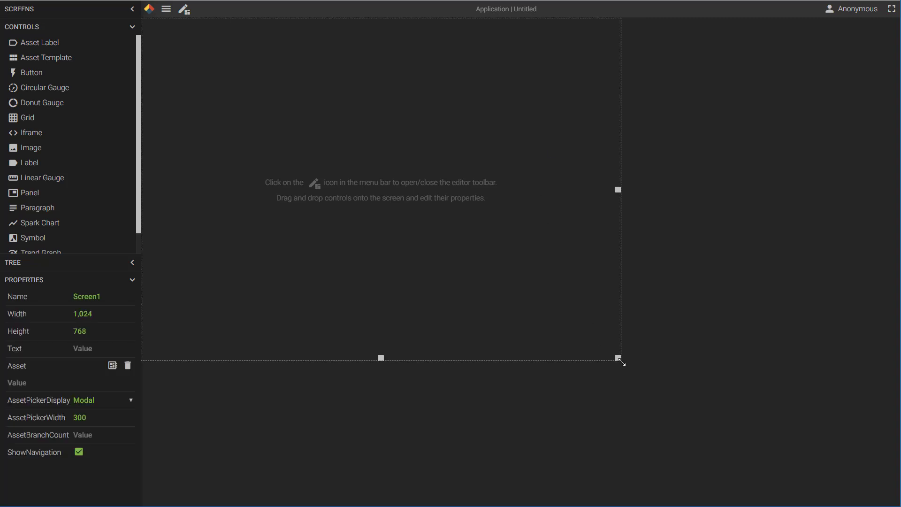
left_click_drag(620, 360, 888, 499)
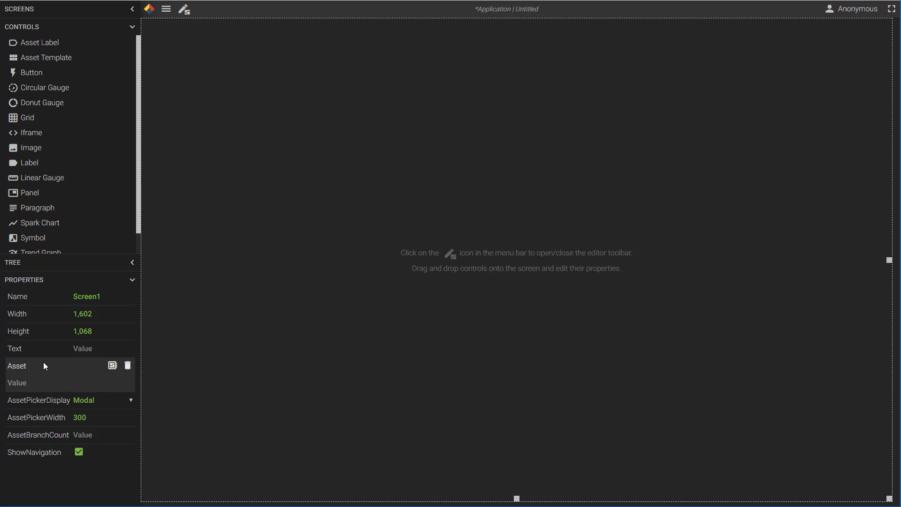
left_click(113, 367)
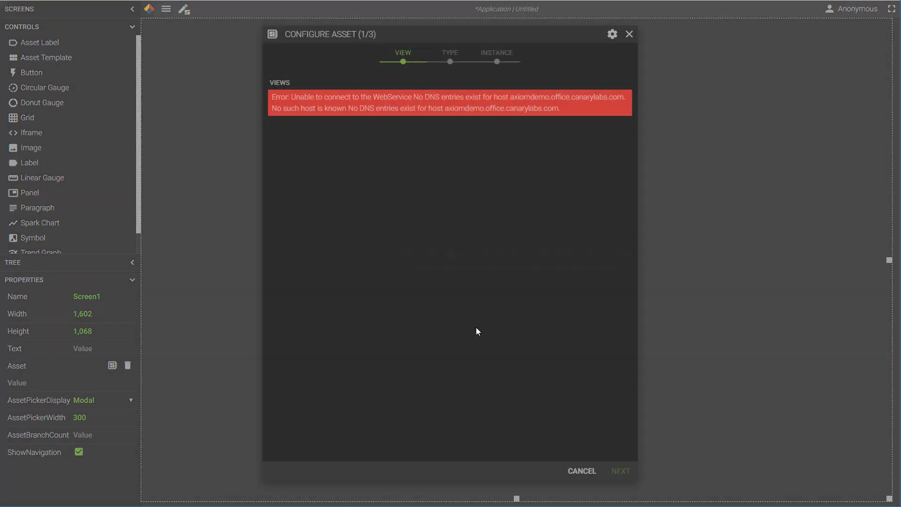
left_click(611, 35)
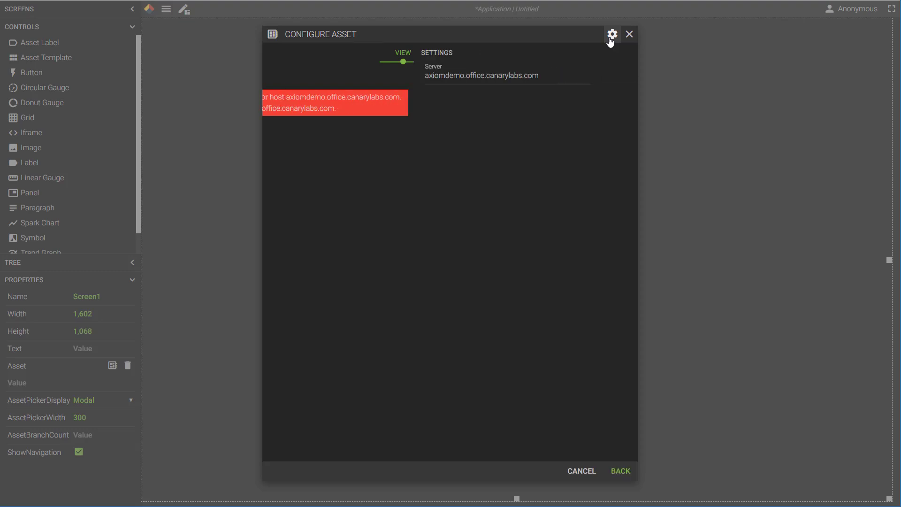
left_click(405, 79)
key("ctrl+a")
type("local")
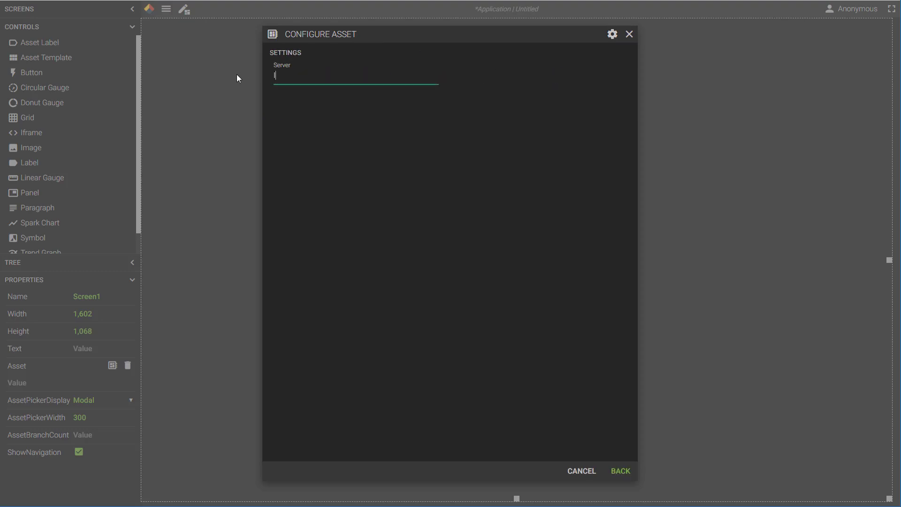
type("host")
left_click(619, 470)
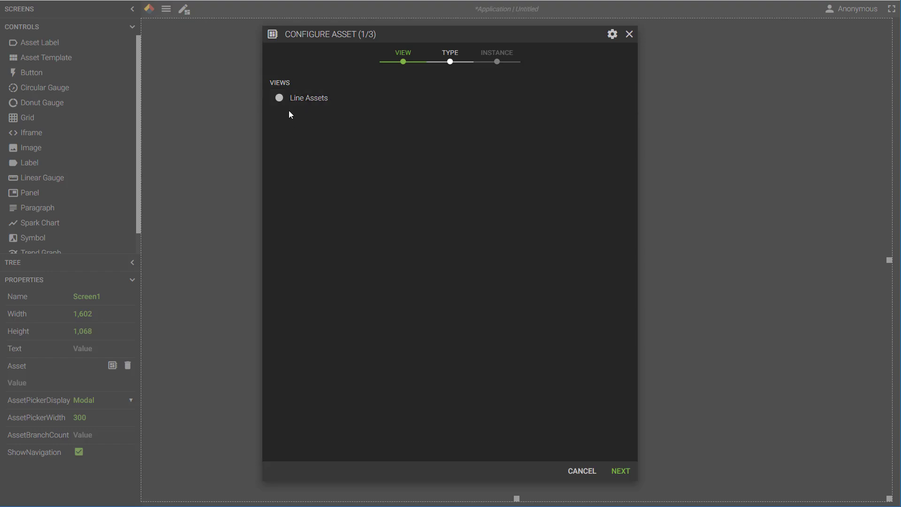
Assign the line 1 instance of the Line type from the Line Assets view as the screen's asset.
left_click(620, 470)
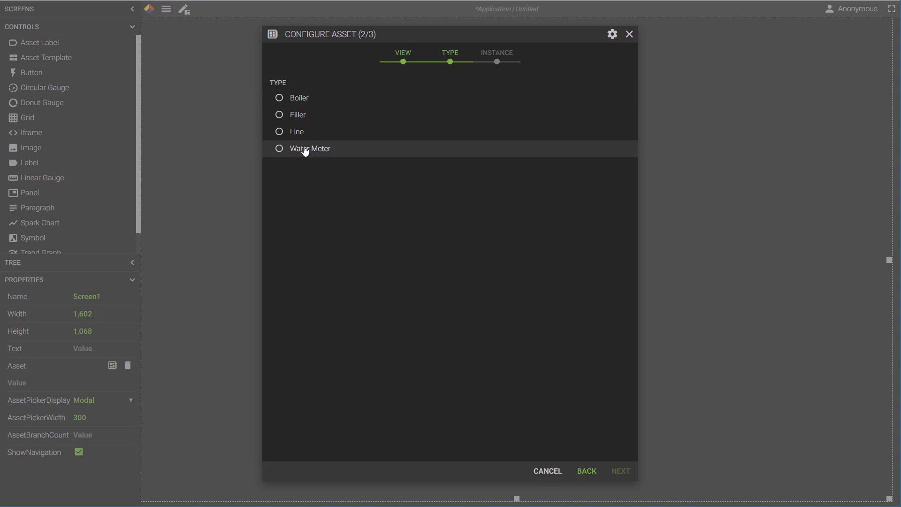
left_click(297, 132)
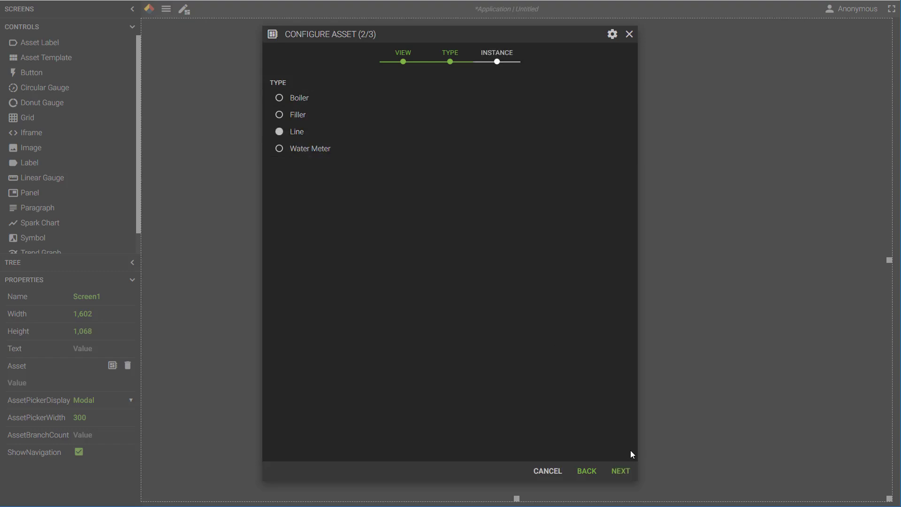
left_click(627, 472)
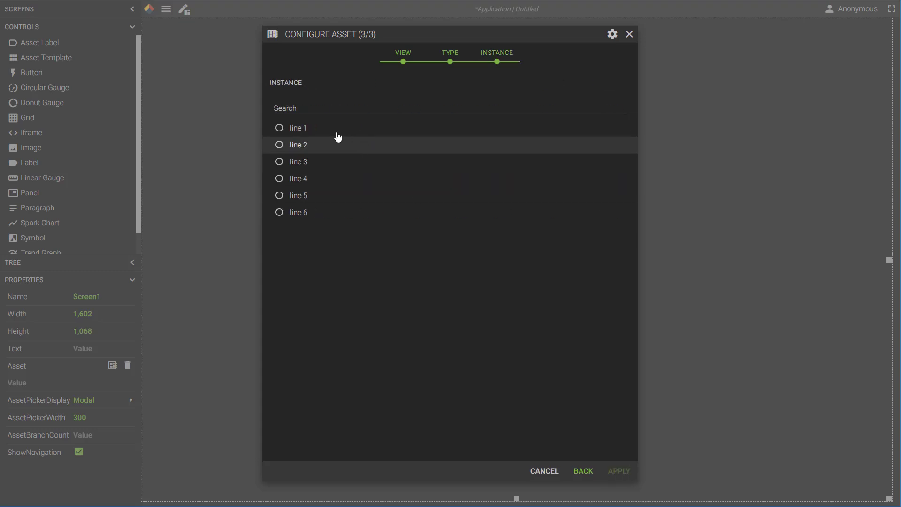
left_click(301, 130)
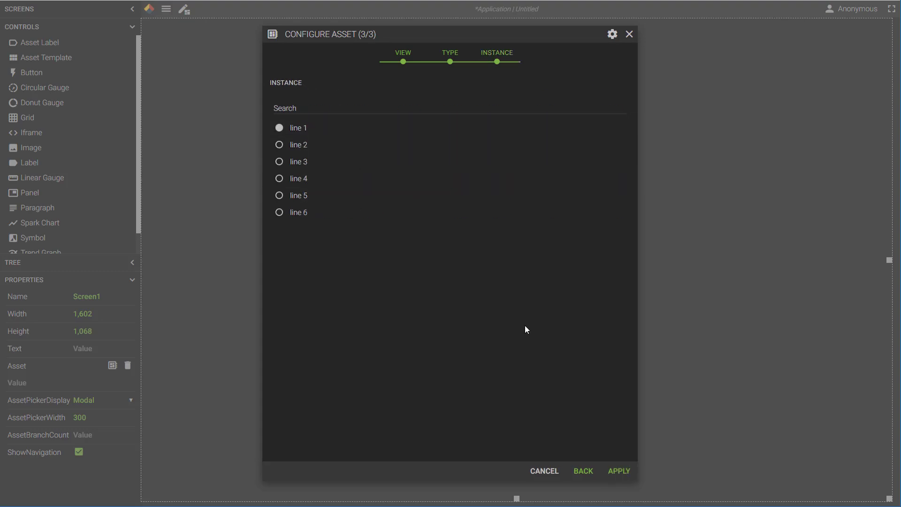
left_click(618, 472)
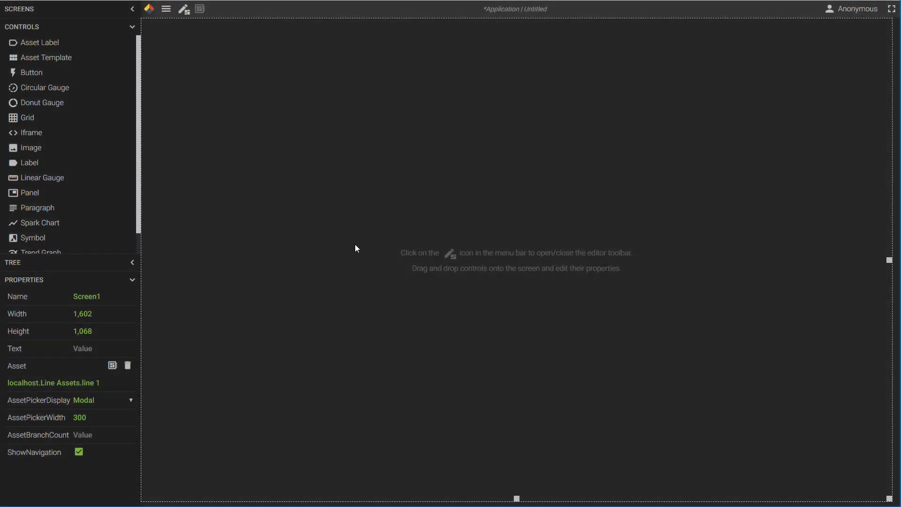
Place an Asset Label in the upper part of the screen at about X 564, Y 108 and view its properties.
left_click(35, 43)
left_click_drag(35, 42, 425, 81)
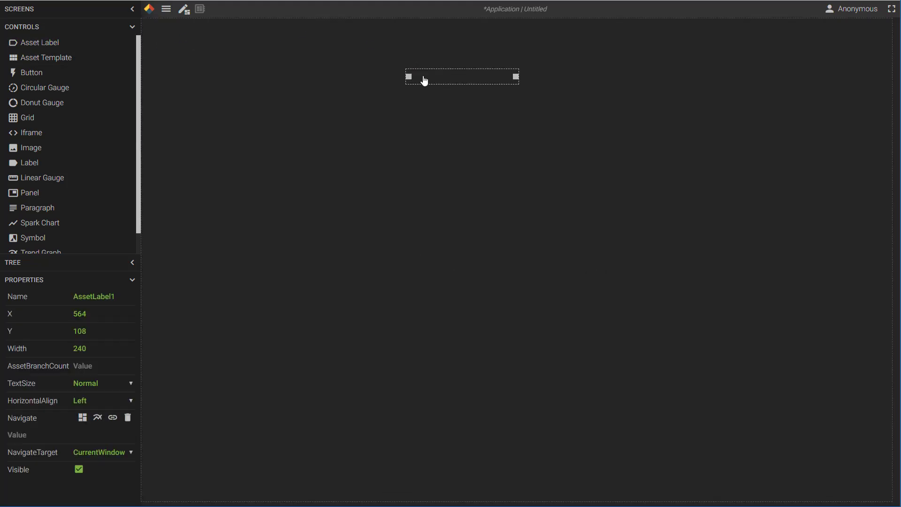
left_click(453, 118)
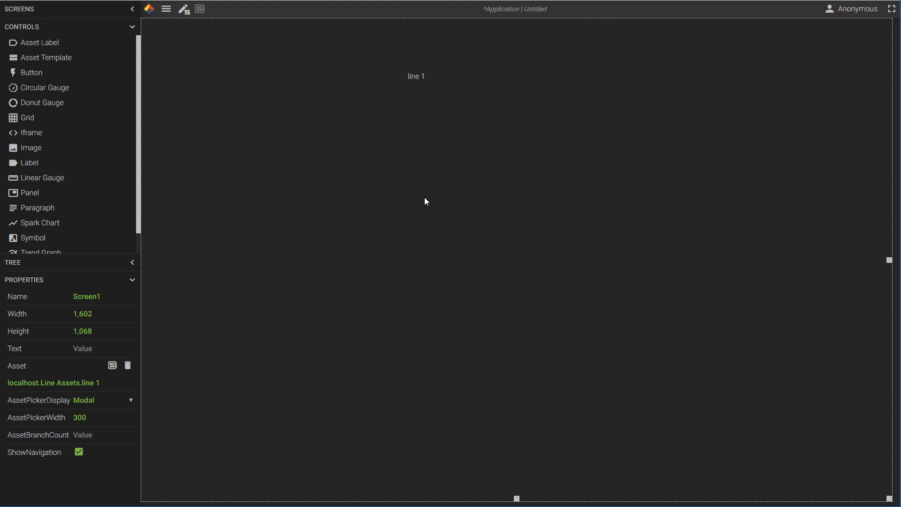
left_click(420, 83)
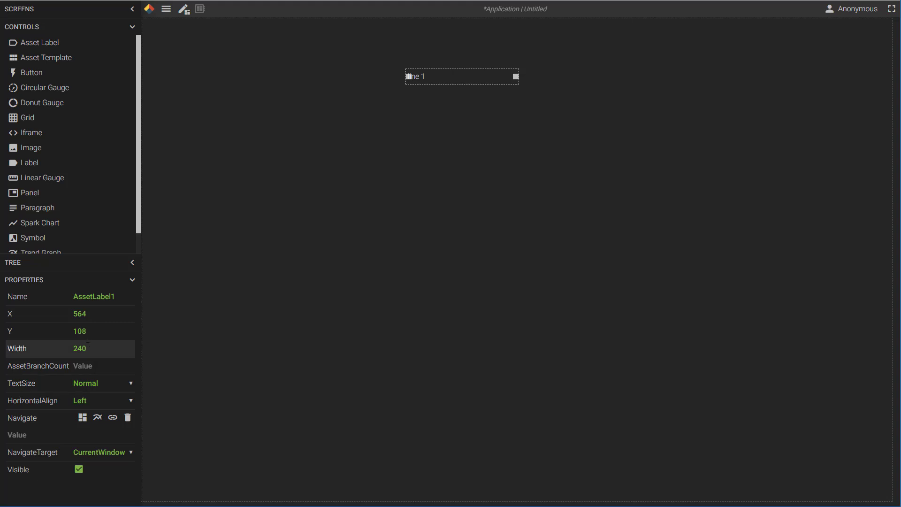
left_click(235, 291)
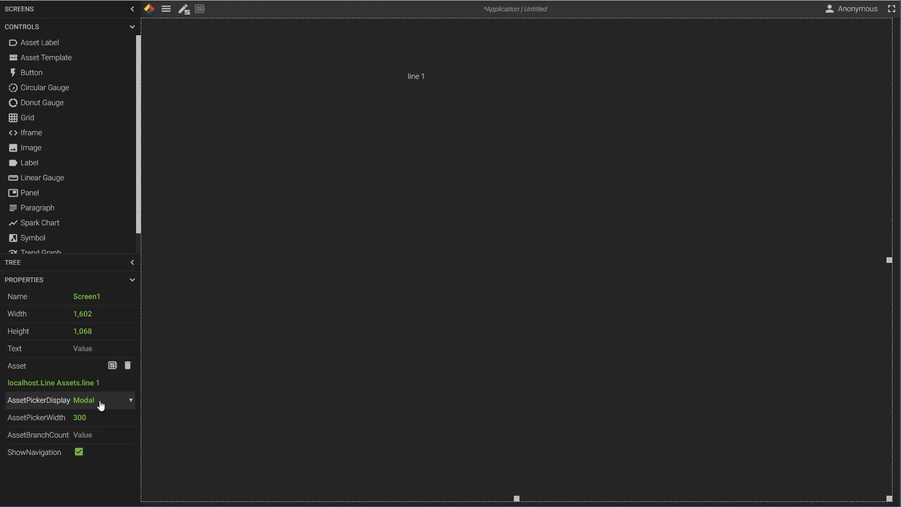
Close the editor to preview the screen, switch its asset to line 3, and return to editing.
left_click(188, 12)
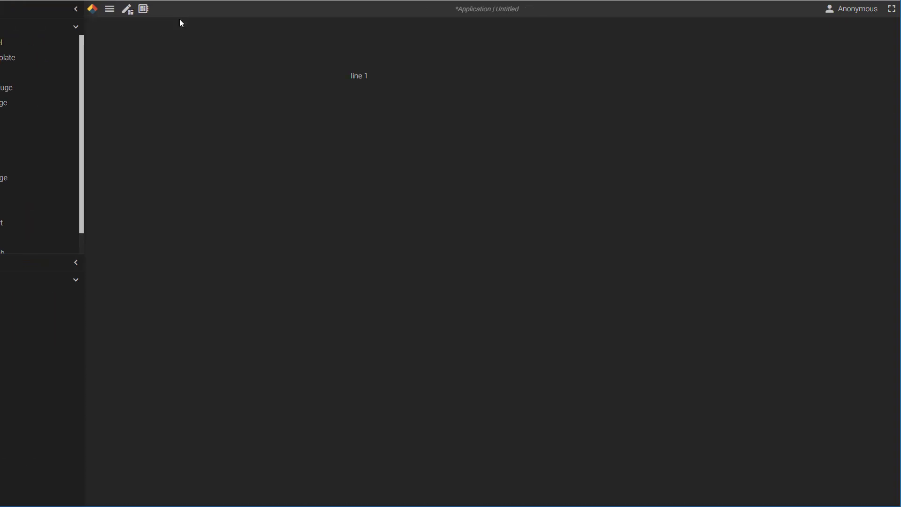
left_click(60, 11)
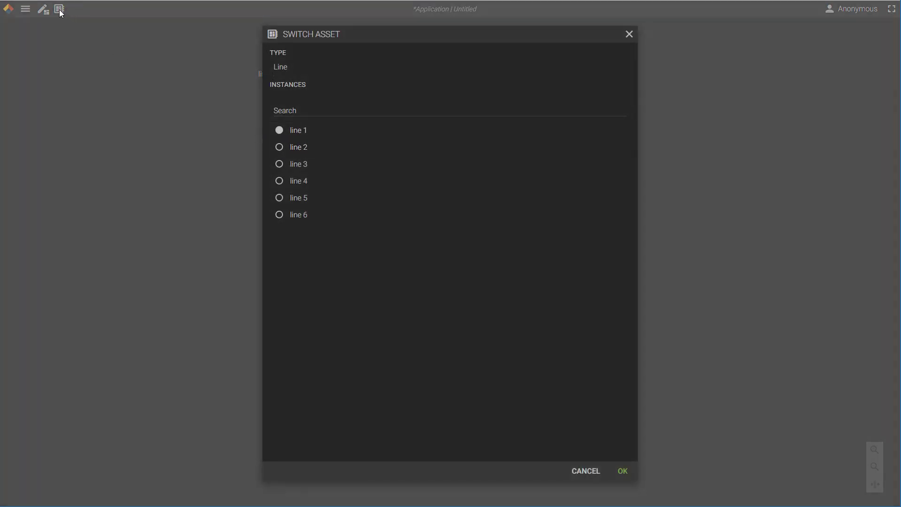
left_click(304, 165)
left_click(624, 470)
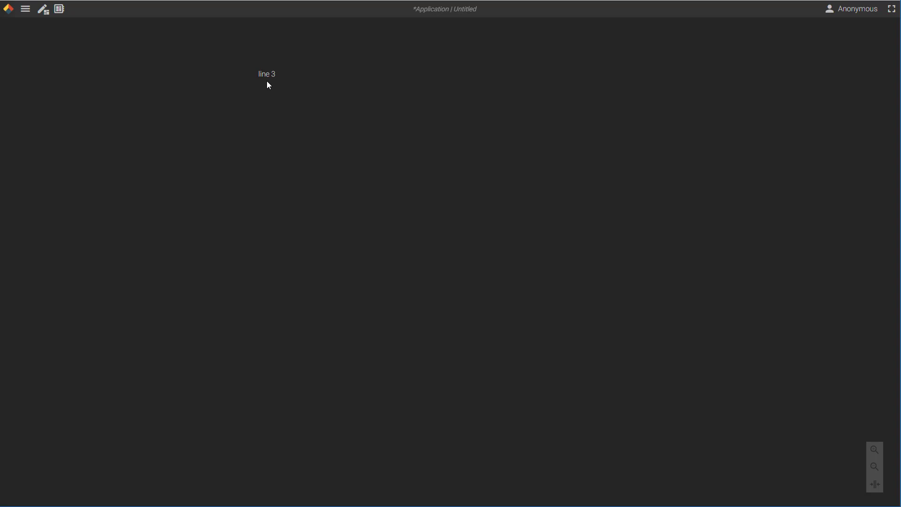
left_click(44, 14)
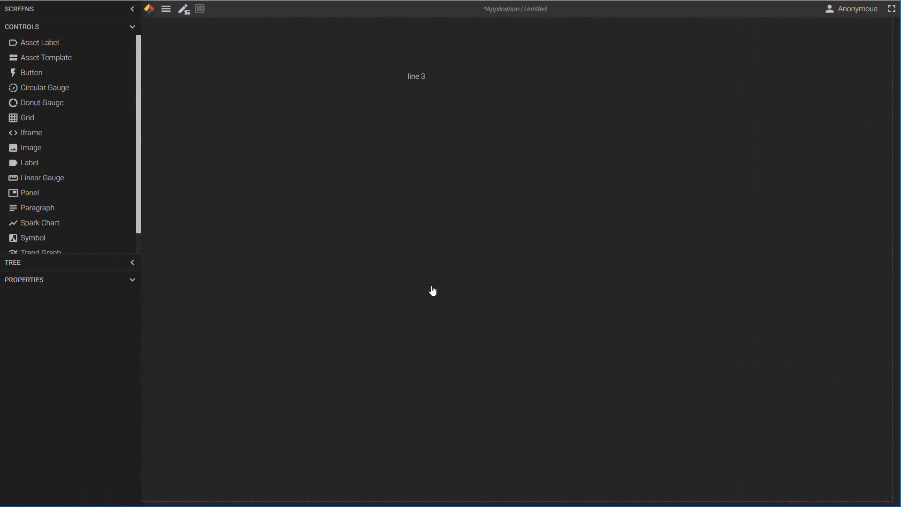
Set the screen's asset picker display to Inline.
left_click(225, 142)
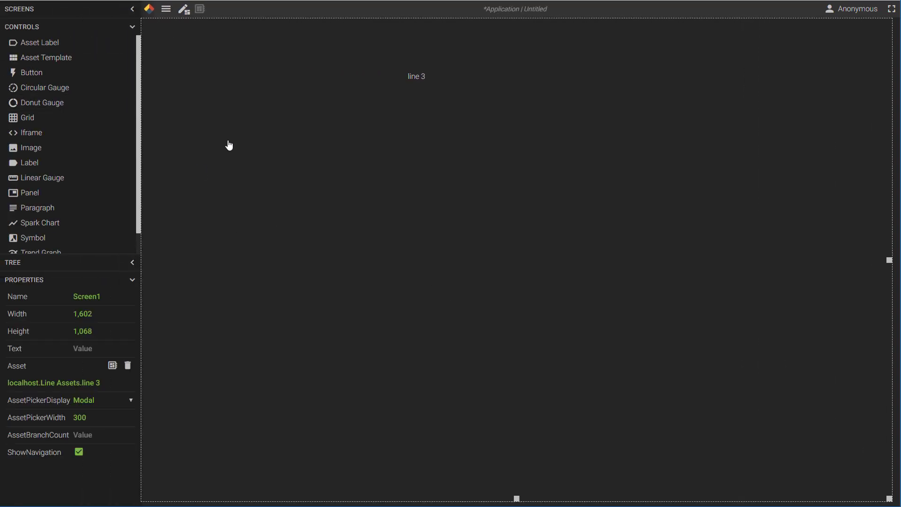
left_click(132, 405)
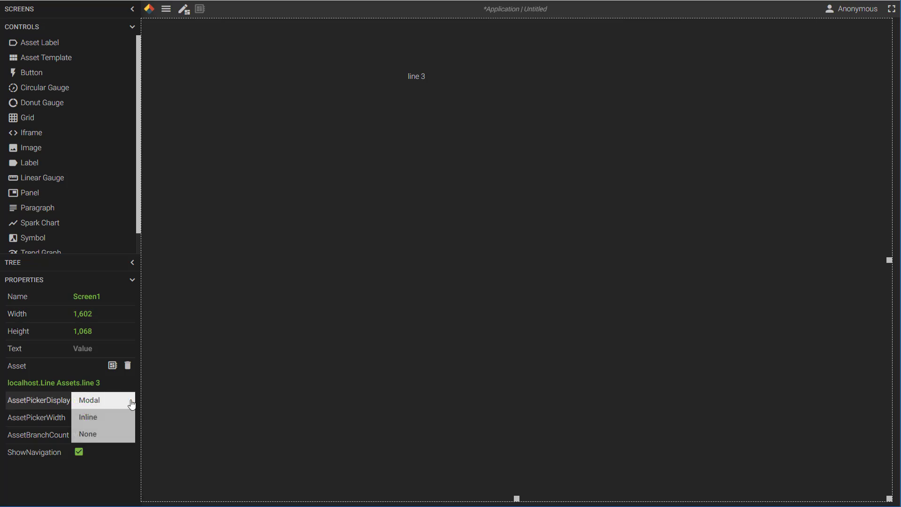
left_click(112, 419)
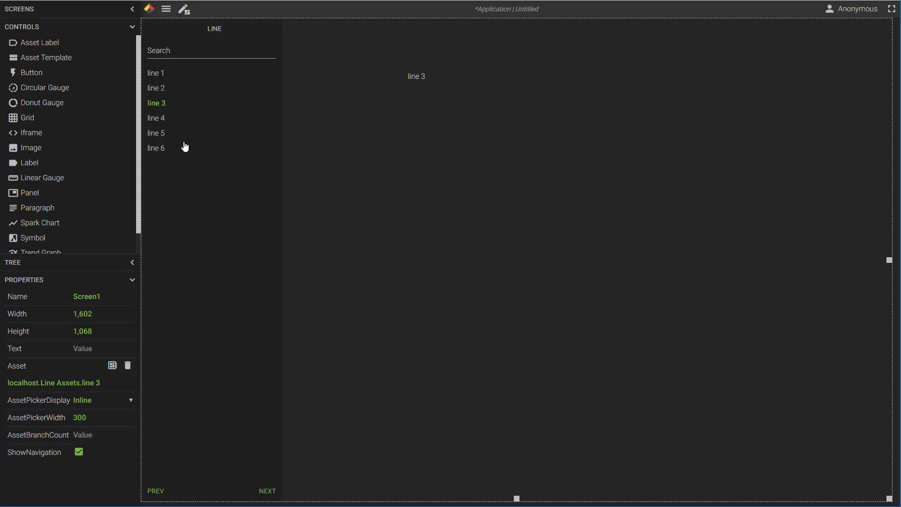
Test the inline asset picker by switching the screen to line 1, line 2 and line 3 in turn.
left_click(156, 78)
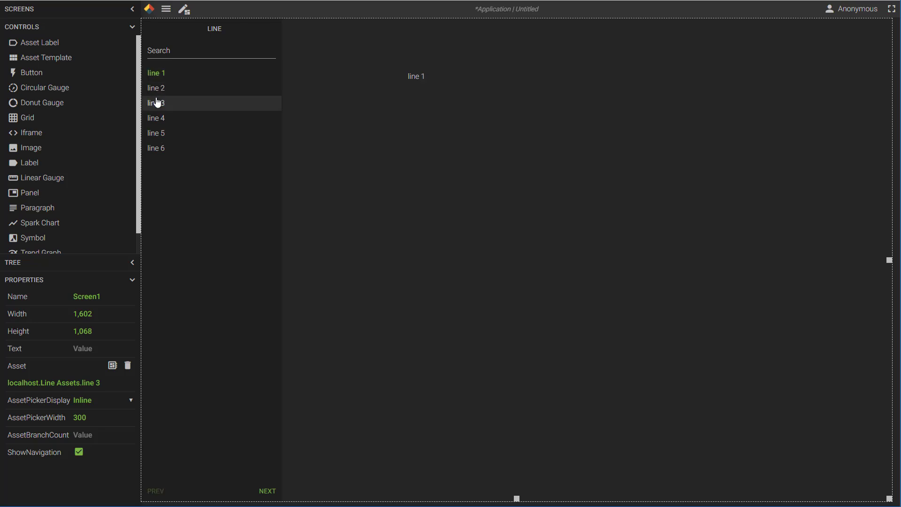
left_click(157, 91)
left_click(157, 104)
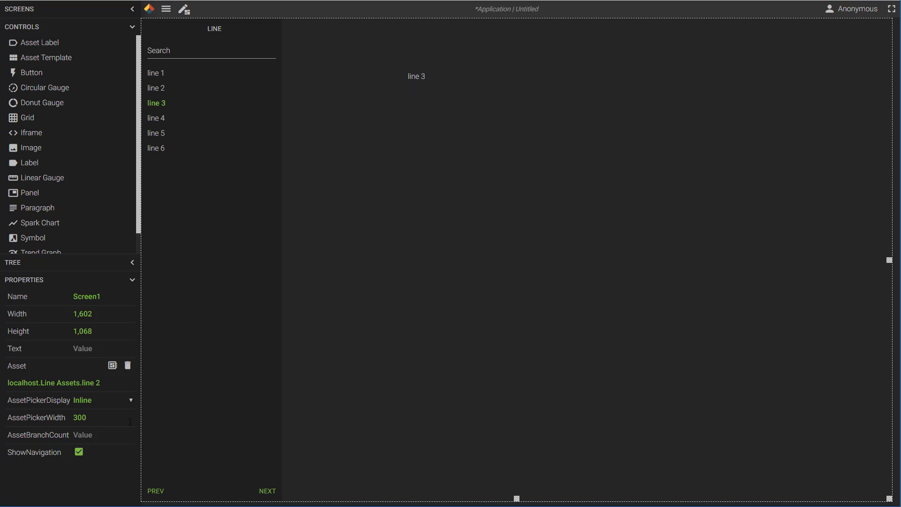
Set the screen's asset picker width to 200.
type("20")
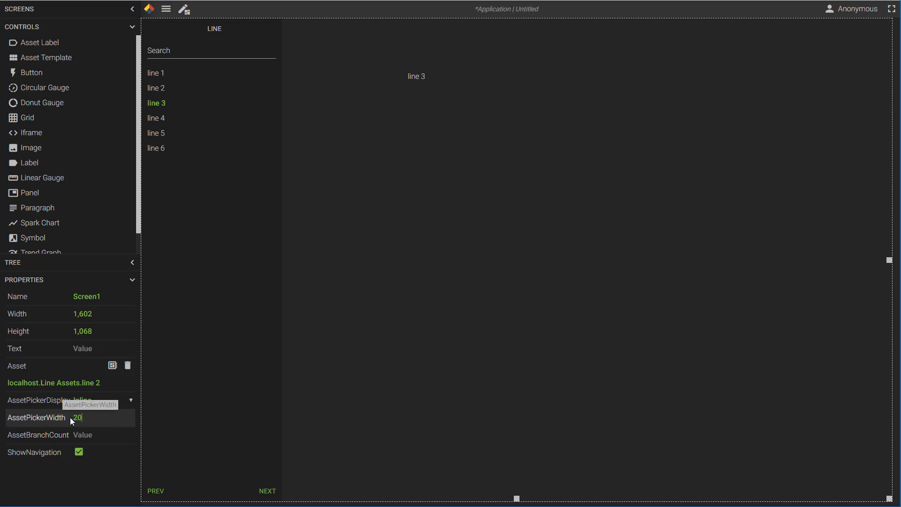
key("Return")
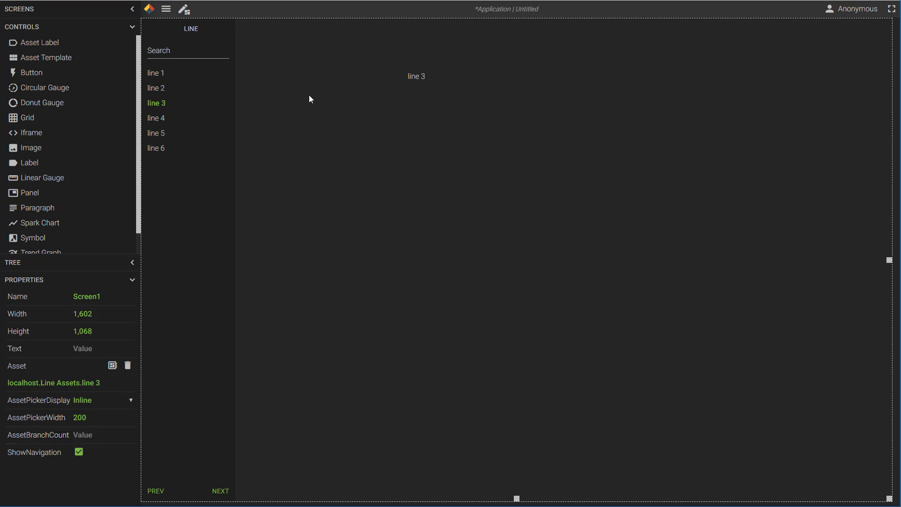
Delete the asset label from the screen.
left_click(417, 78)
key("Delete")
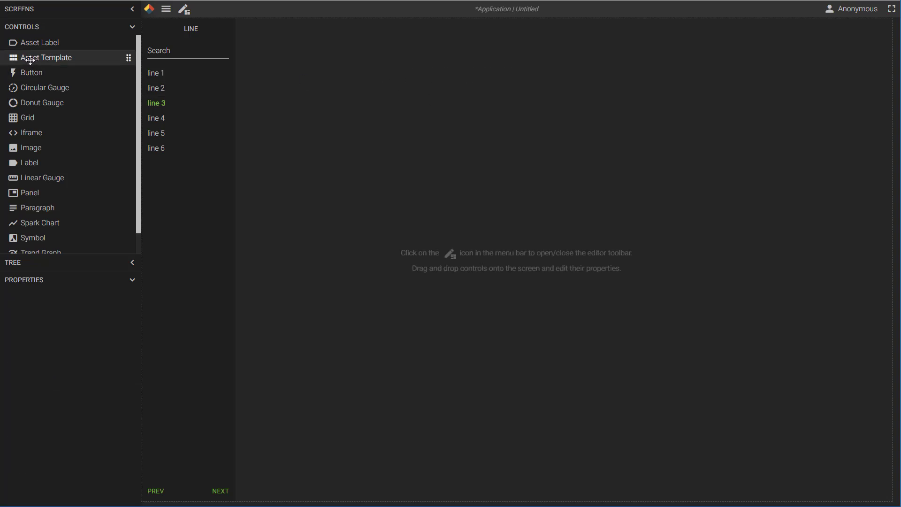
Add an Asset Template control beside the inline line picker and assign it the Boiler asset type.
left_click_drag(30, 59, 266, 43)
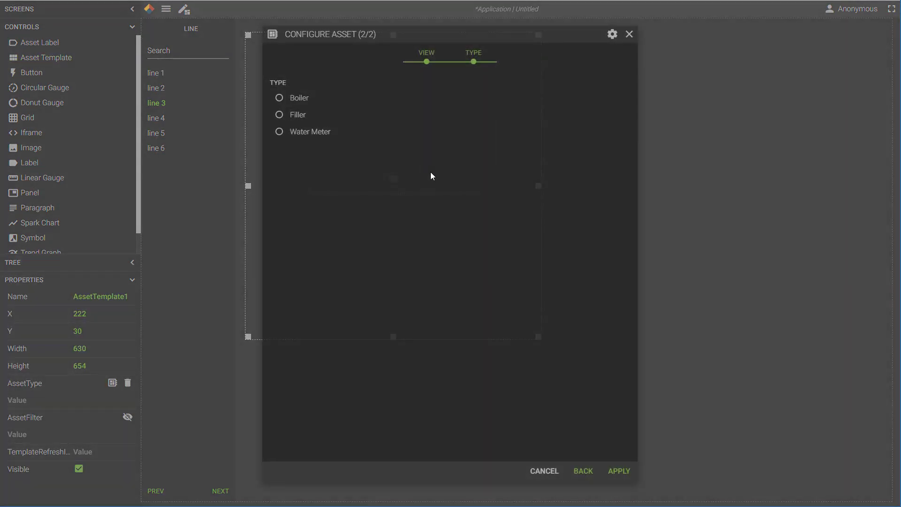
left_click(299, 100)
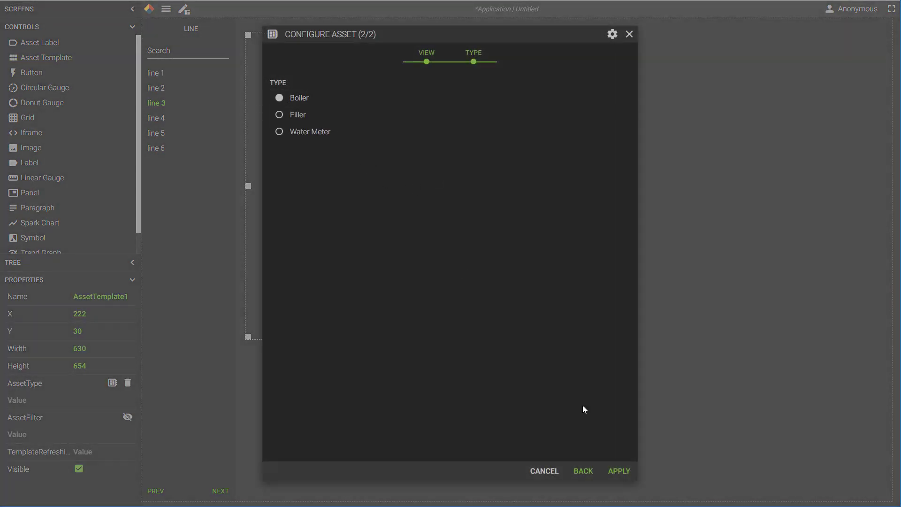
left_click(616, 472)
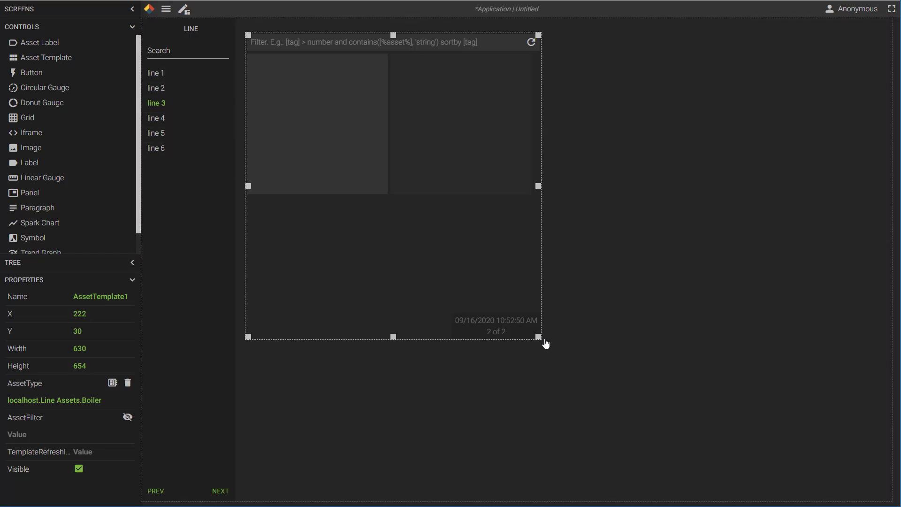
Enlarge the asset template to about 1,392 by 1,020 so it fills the screen area beside the line picker.
left_click_drag(539, 337, 888, 498)
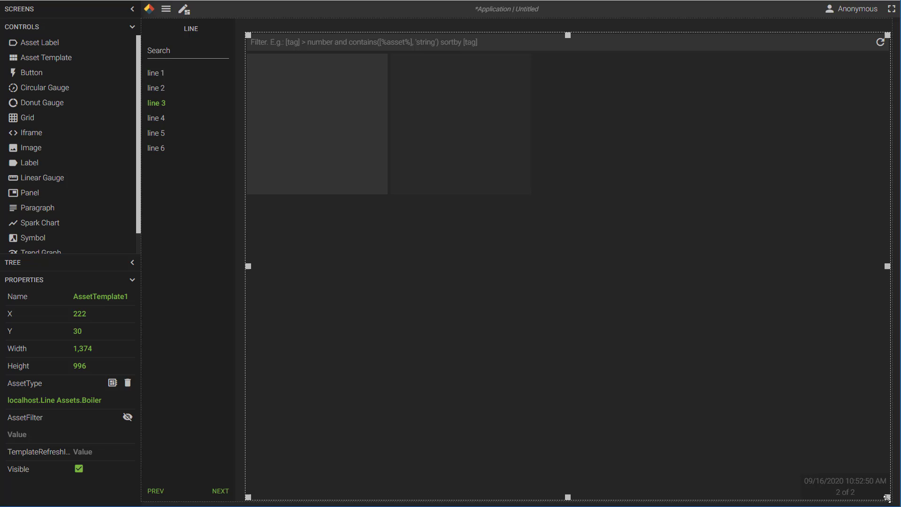
left_click(246, 35)
left_click(252, 42)
left_click_drag(248, 33, 239, 22)
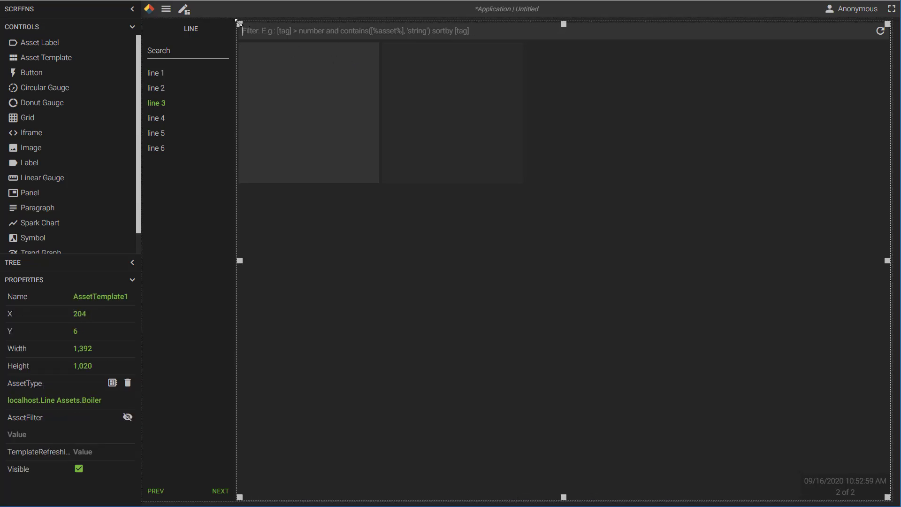
Inspect the asset template's editable tile and the whole control, and switch the picker to line 1 to compare its tiles.
left_click(306, 101)
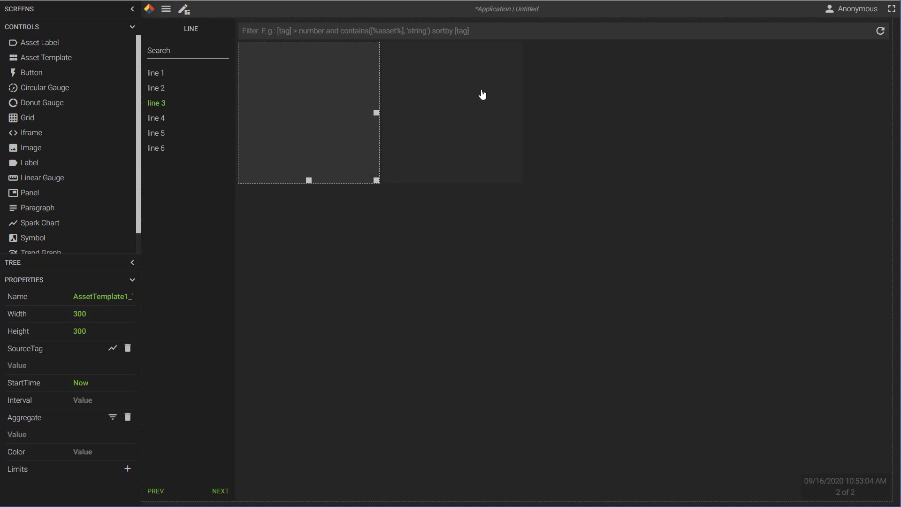
left_click(488, 122)
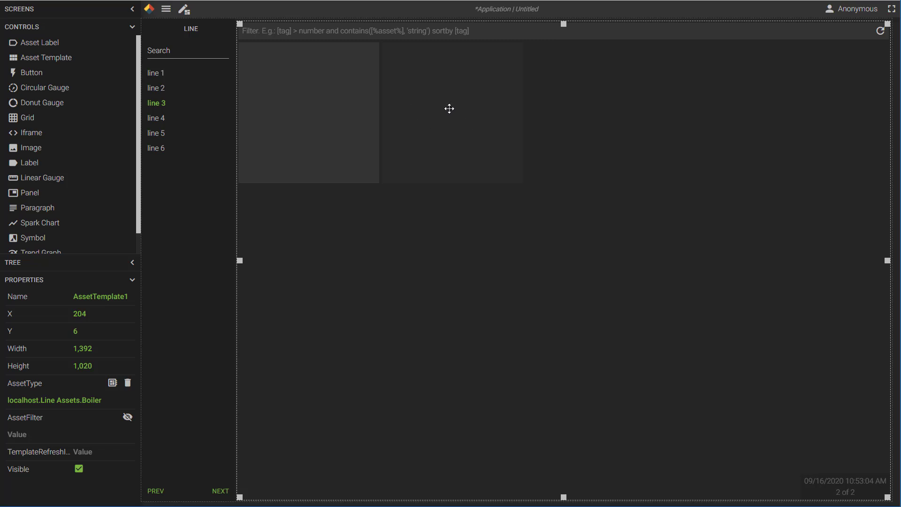
left_click(158, 77)
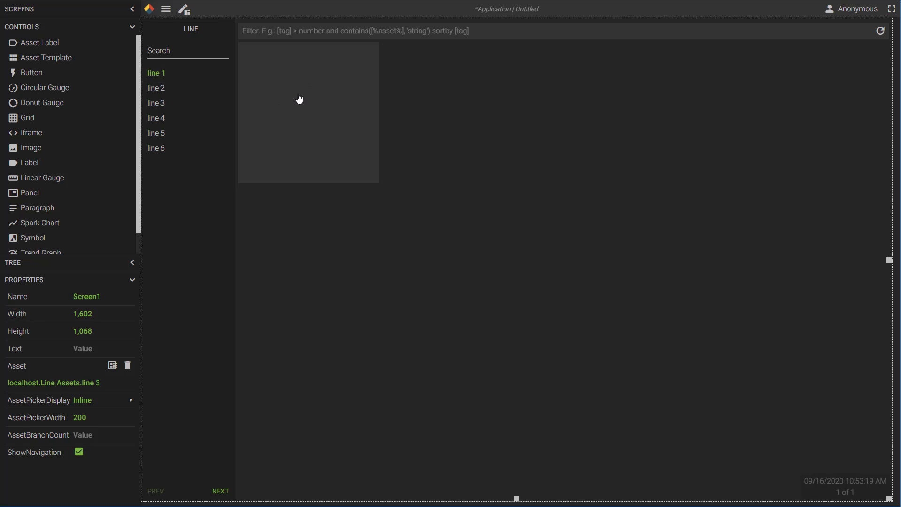
Switch the line picker to line 2, line 6 and back to line 1 to compare their boiler tiles.
left_click(172, 94)
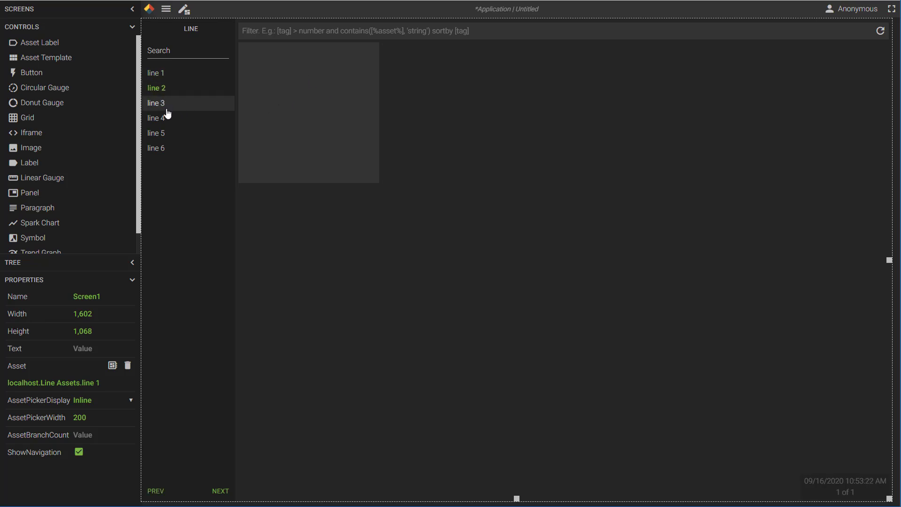
left_click(168, 149)
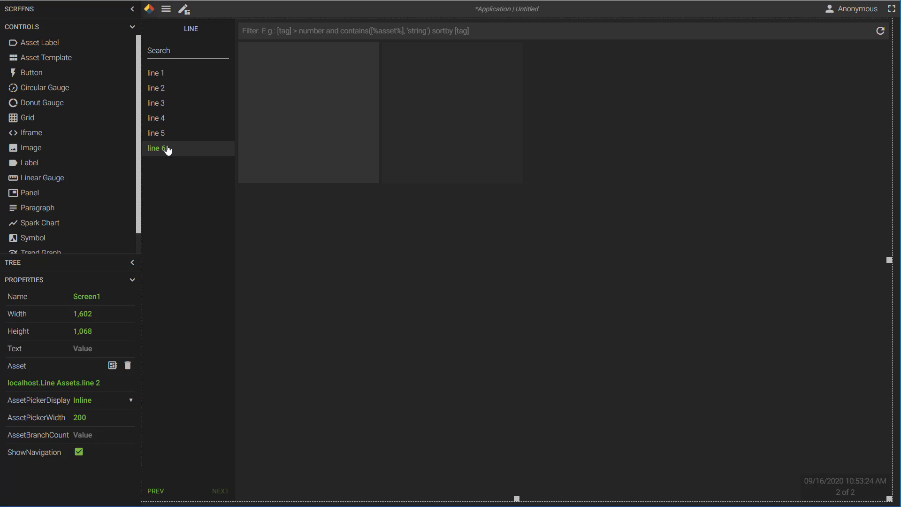
left_click(160, 76)
Enlarge the asset template's editable tile to over half the template's width, and switch the line picker to line 3.
left_click(323, 112)
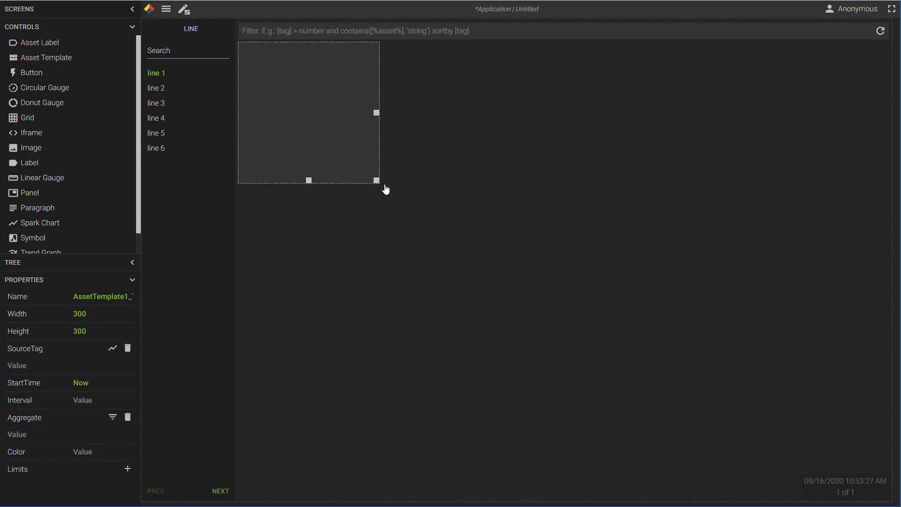
left_click_drag(377, 180, 606, 244)
left_click(247, 108)
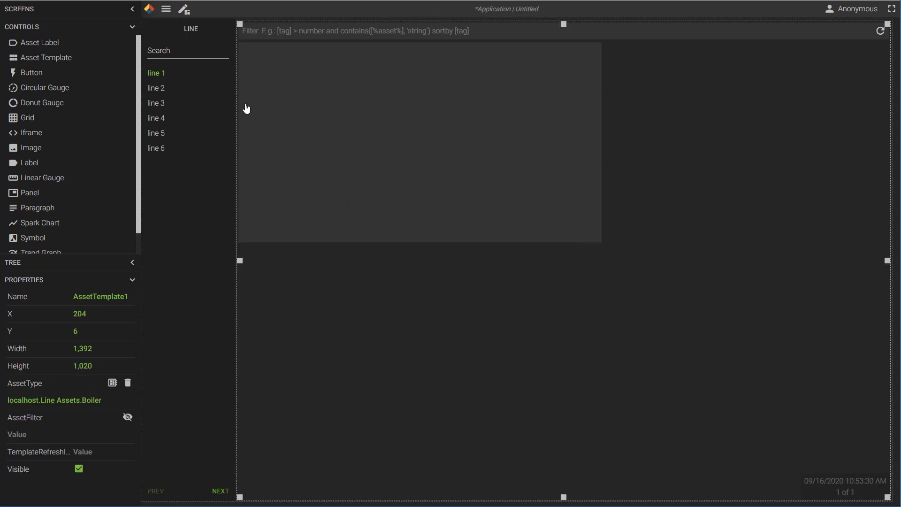
left_click(166, 102)
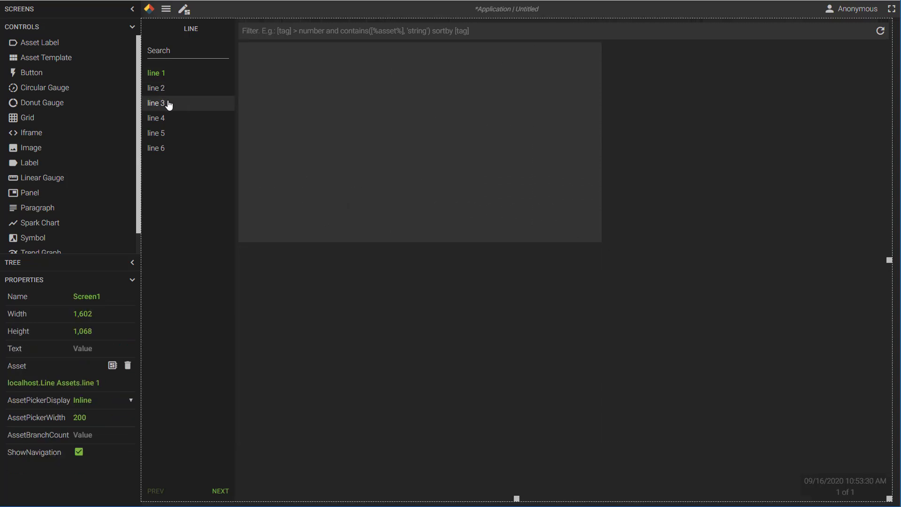
Stretch the editable tile to the template's full width at about 432 high, and narrow it to about 420 wide.
left_click(517, 186)
left_click_drag(599, 239, 887, 247)
left_click(812, 278)
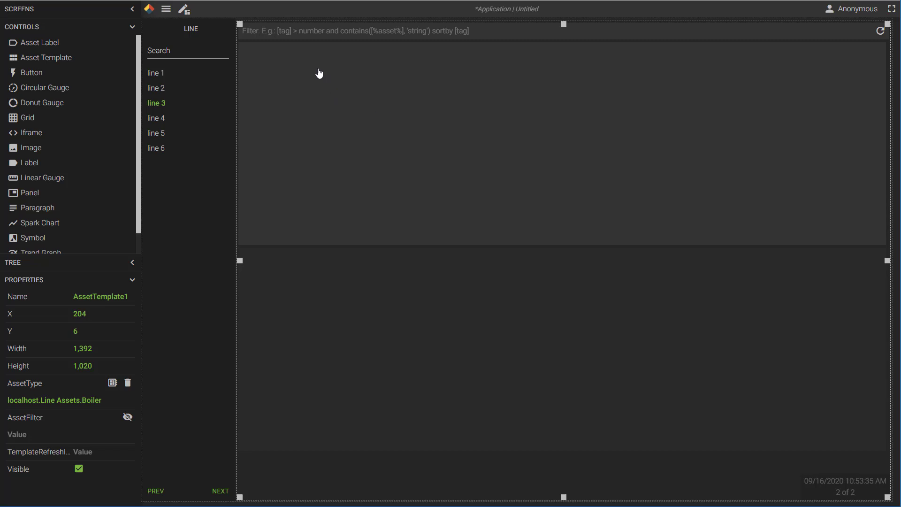
left_click(739, 155)
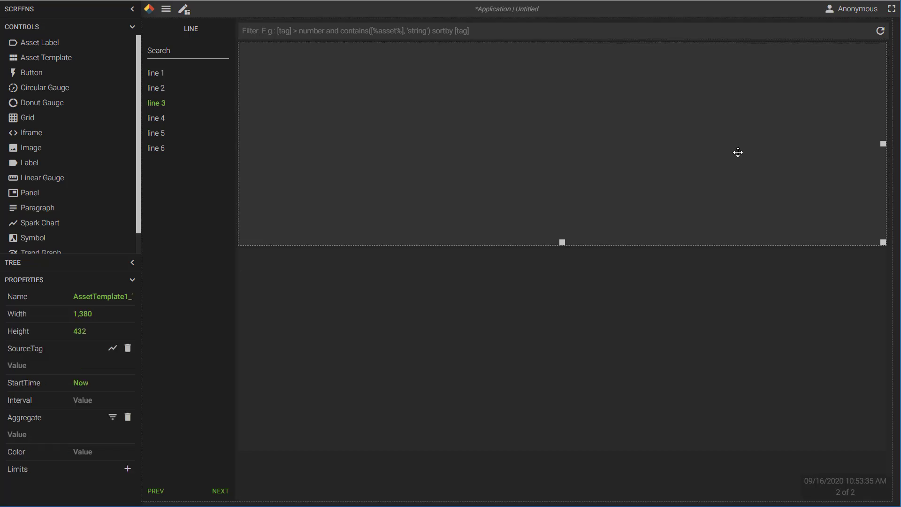
left_click_drag(883, 144, 436, 165)
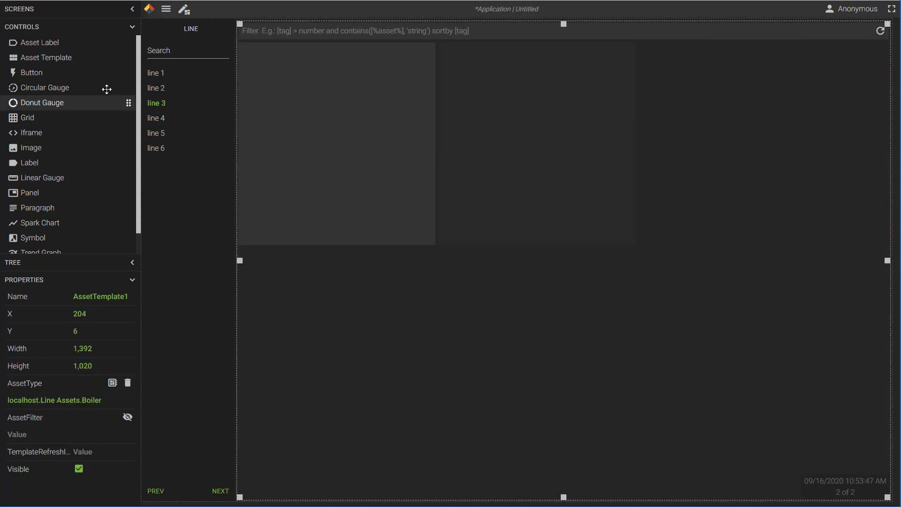
Add an Asset Label to the upper corner of the editable boiler tile at about X 12, Y 12.
left_click_drag(33, 43, 262, 61)
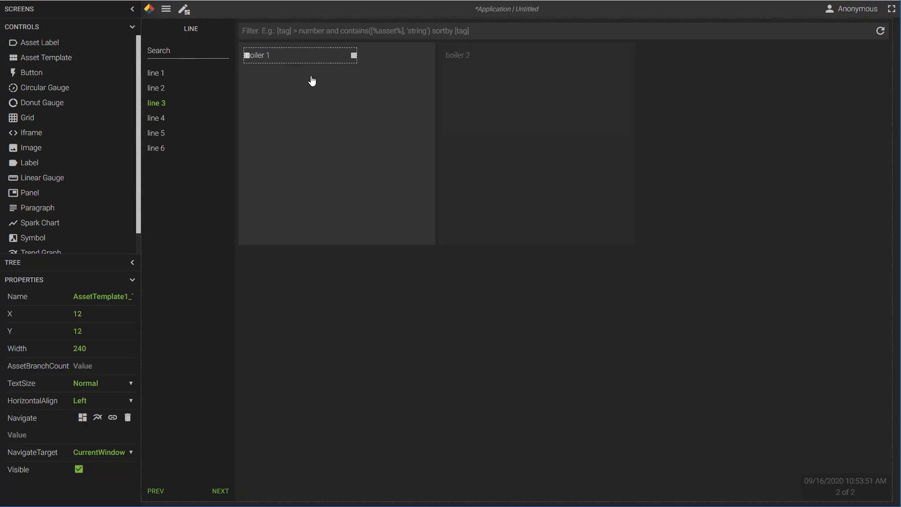
left_click(370, 95)
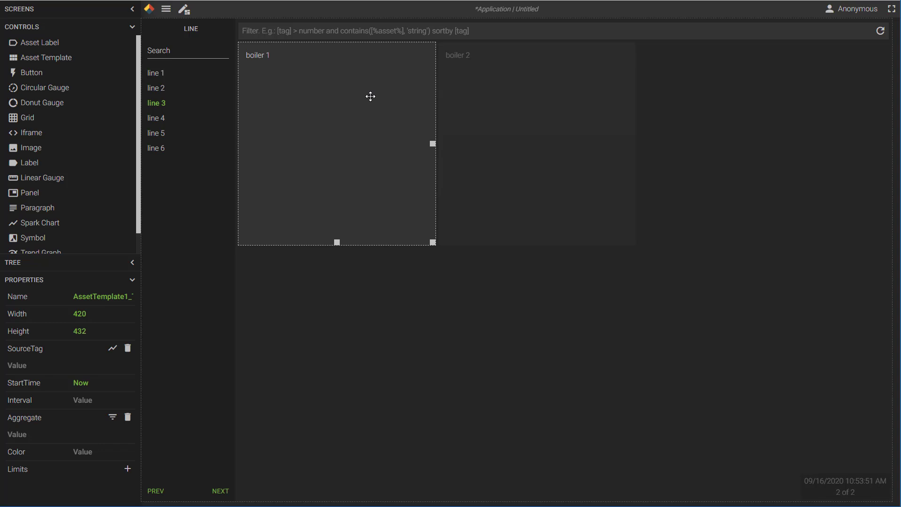
left_click(258, 57)
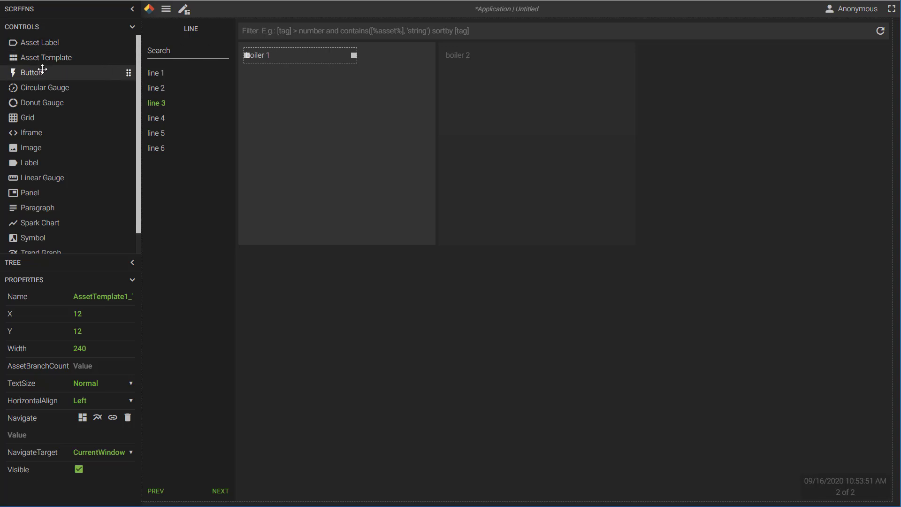
Add a Donut Gauge to the boiler tile, enlarge it to about 252 by 216 and centre it below the asset label.
left_click_drag(28, 103, 290, 107)
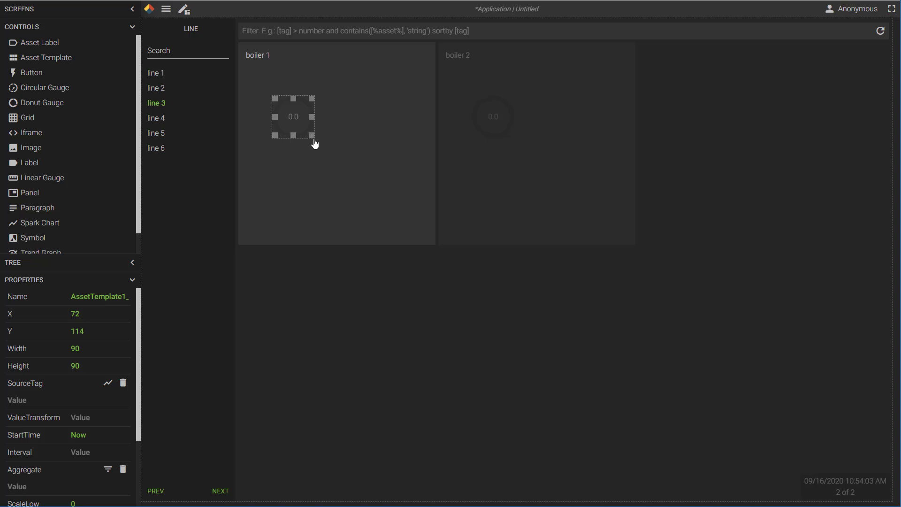
left_click_drag(315, 143, 390, 202)
left_click_drag(349, 169, 353, 149)
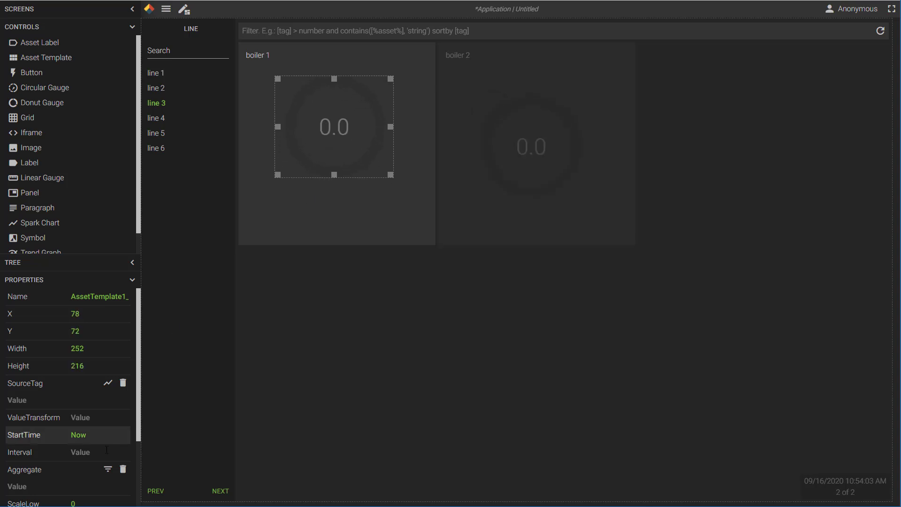
Set the donut gauge's source tag to Pressure.
left_click(108, 383)
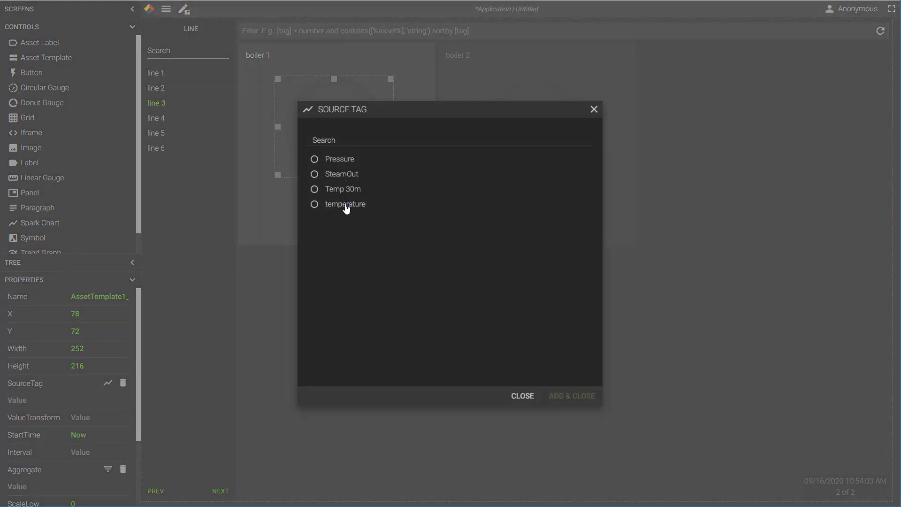
left_click(337, 161)
left_click(581, 395)
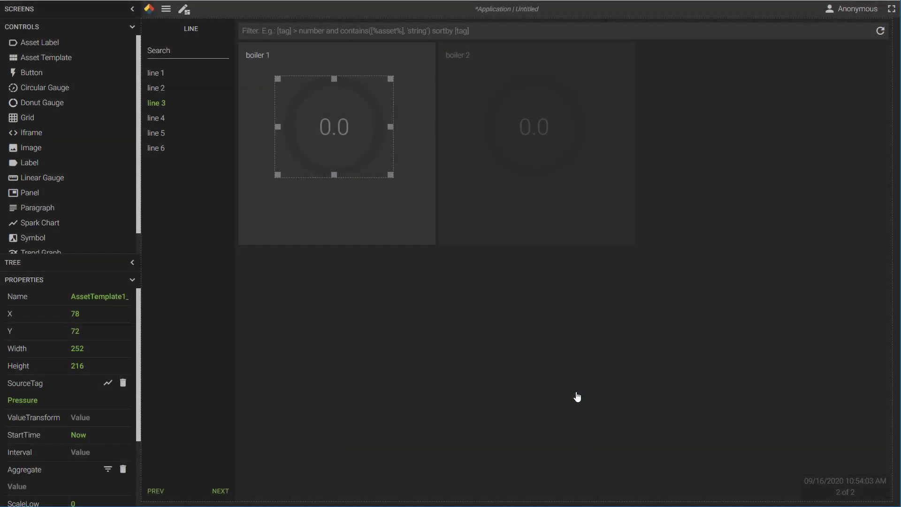
Add a centre-aligned label with the text Pressure below the donut gauge and line it up with the gauge.
left_click_drag(37, 162, 336, 193)
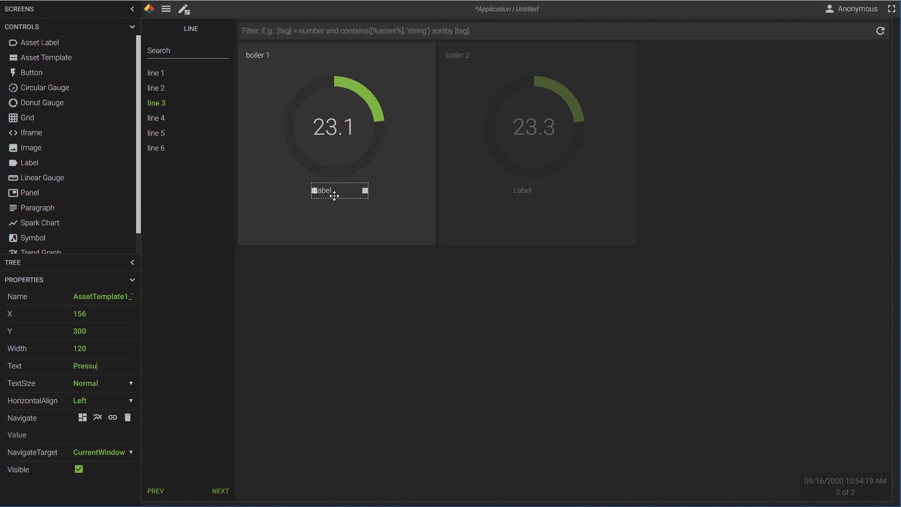
left_click(115, 401)
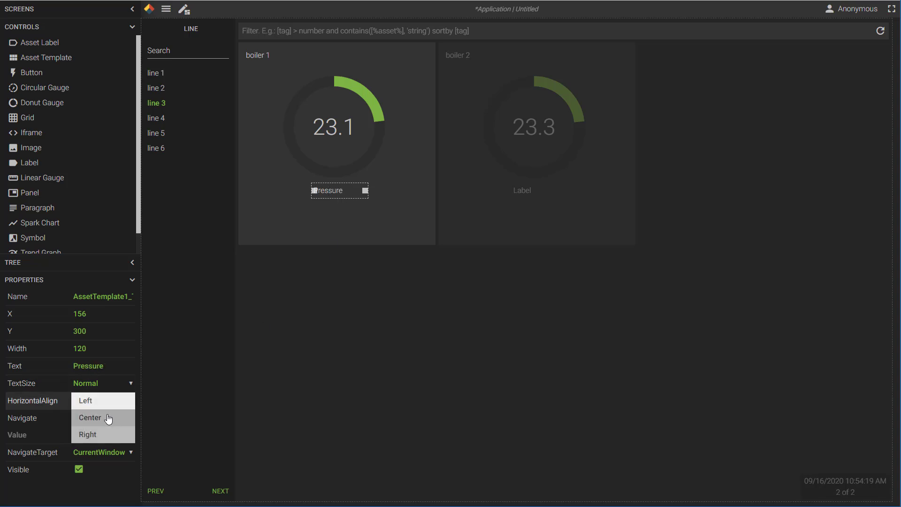
left_click(107, 416)
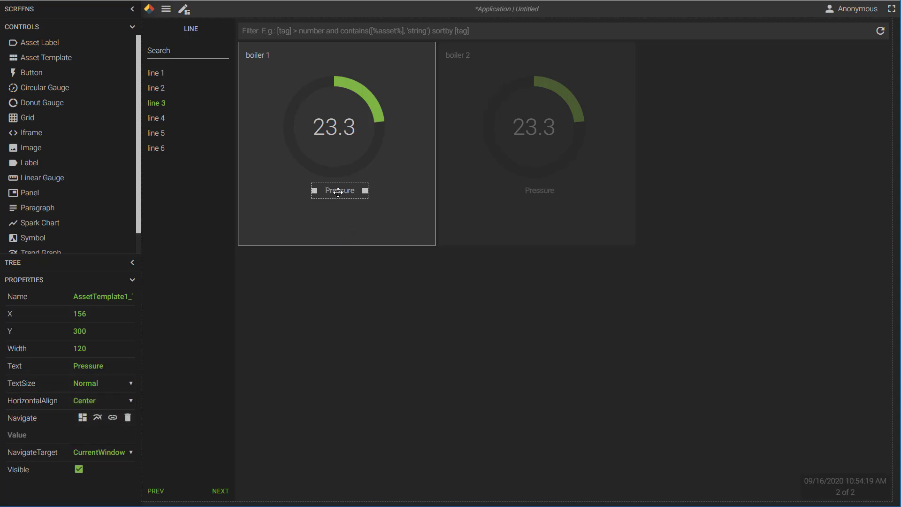
left_click_drag(338, 194, 335, 194)
left_click(349, 254)
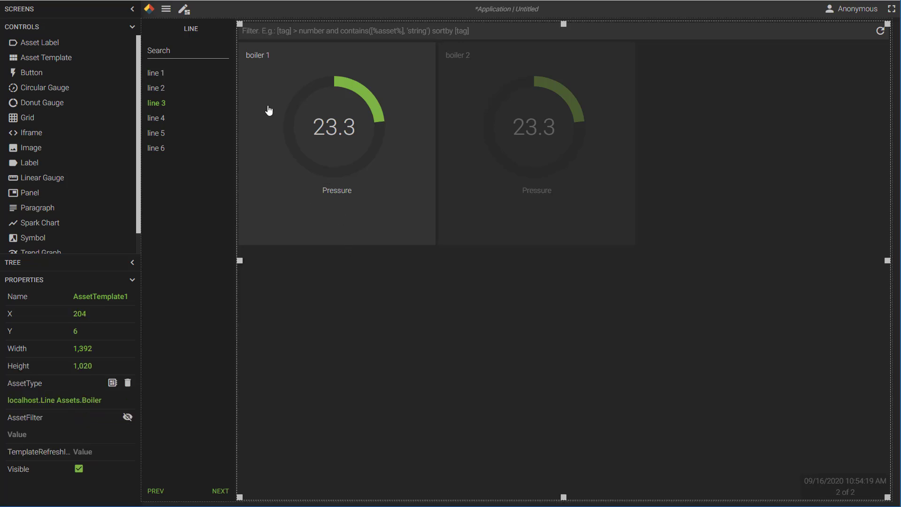
Preview the screen without the editor and switch through lines 1 to 5 and back to line 1 to check the boiler tiles.
left_click(188, 12)
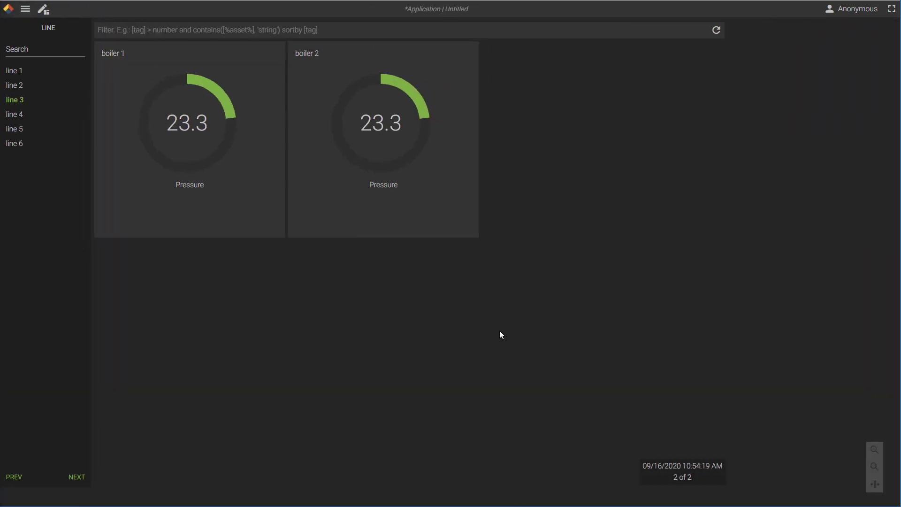
left_click(21, 74)
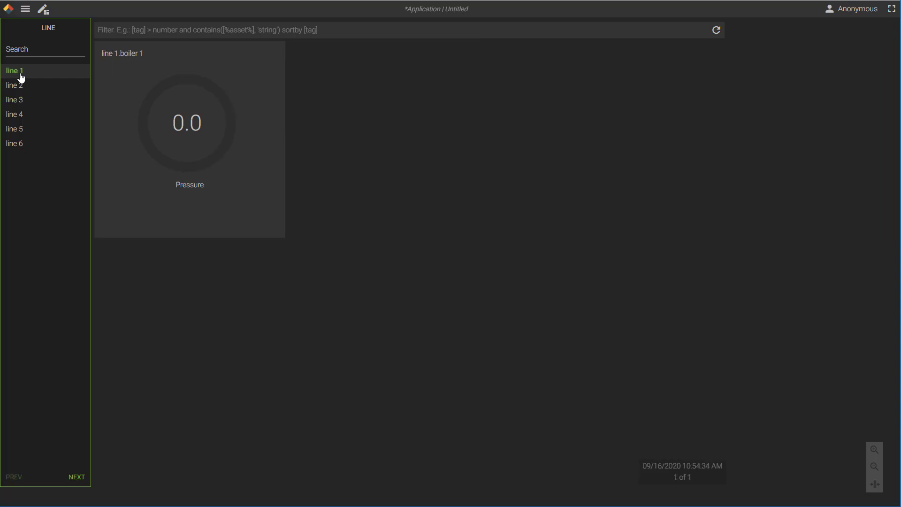
left_click(21, 85)
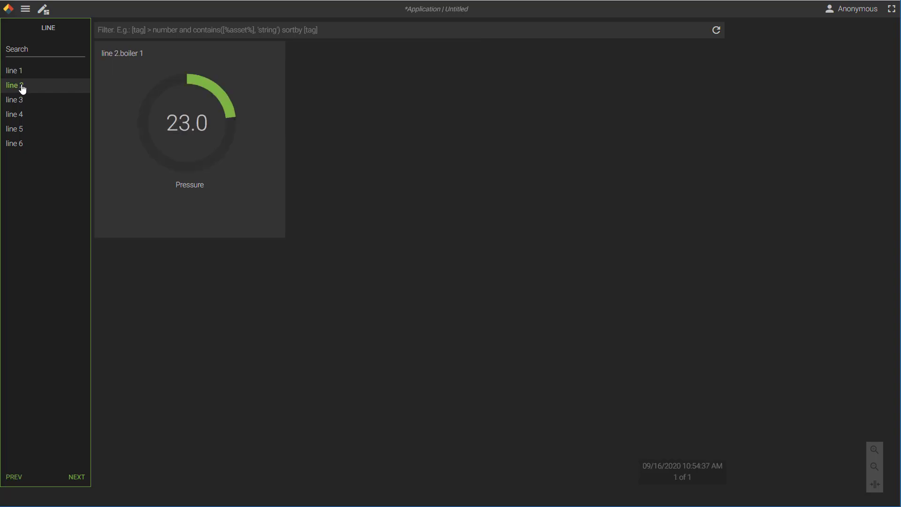
left_click(20, 101)
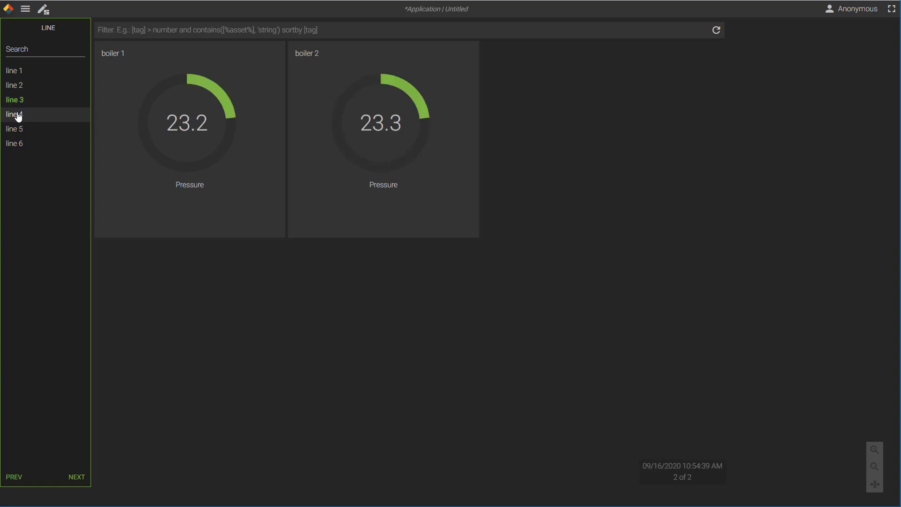
left_click(19, 119)
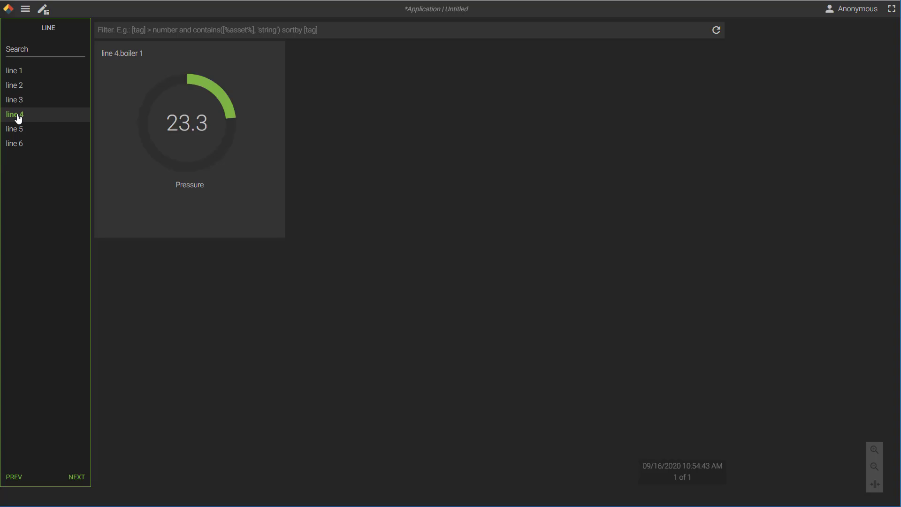
left_click(19, 133)
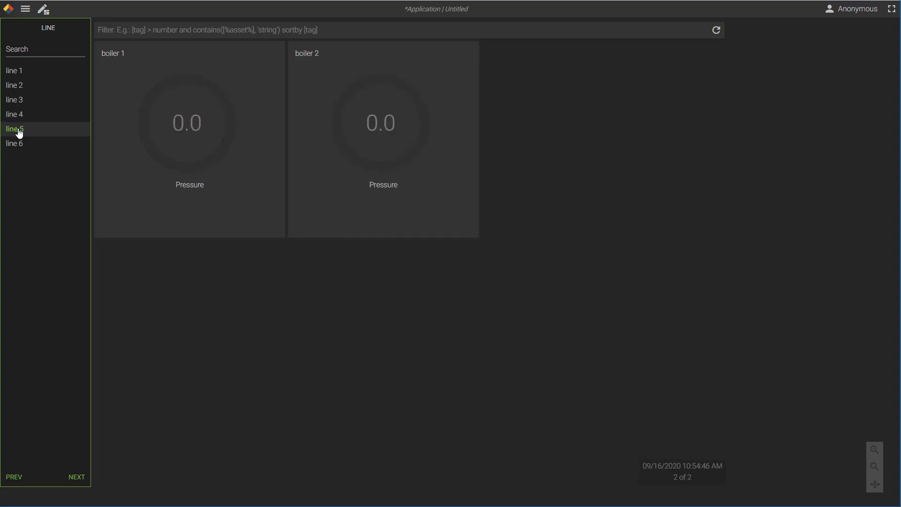
left_click(11, 72)
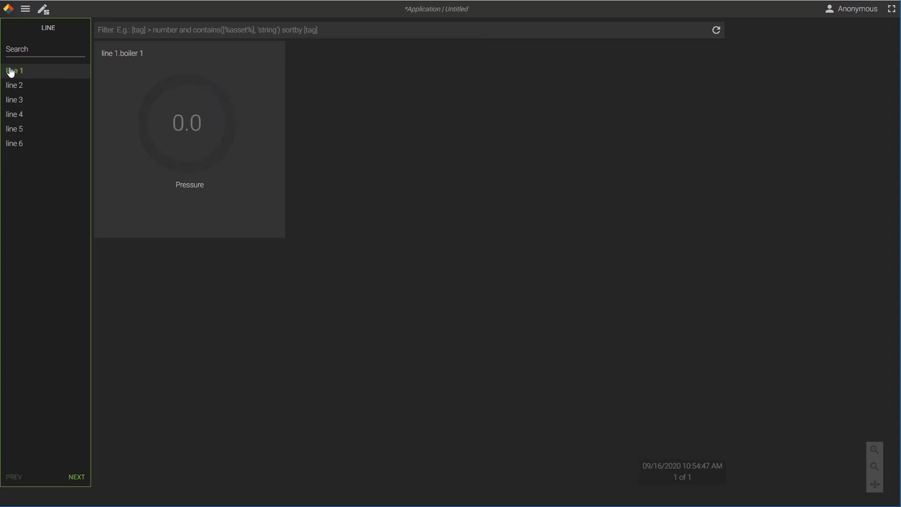
Return to editing, add a second screen to the application and select Screen2 for editing.
left_click(43, 9)
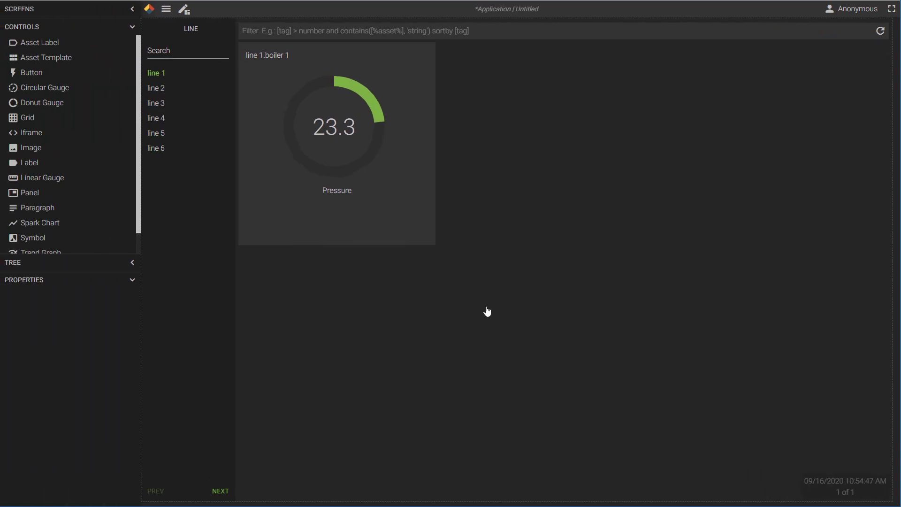
left_click(132, 9)
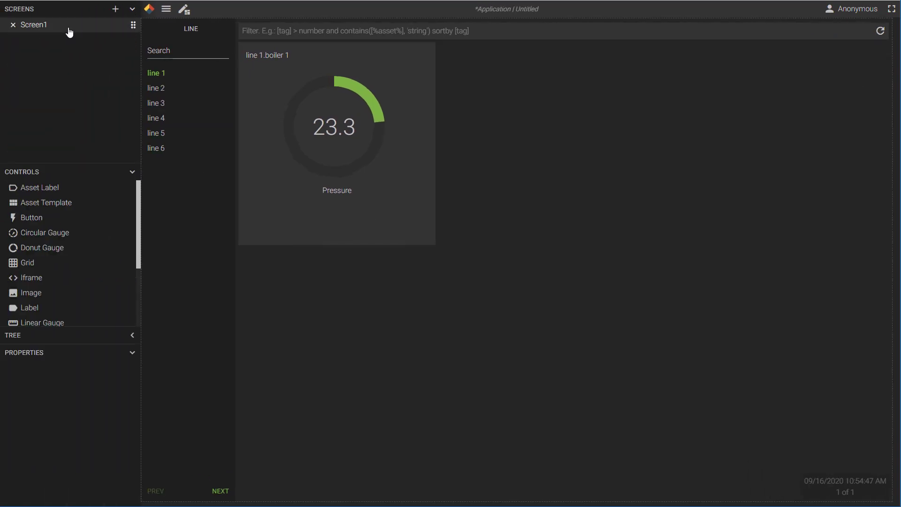
left_click(115, 9)
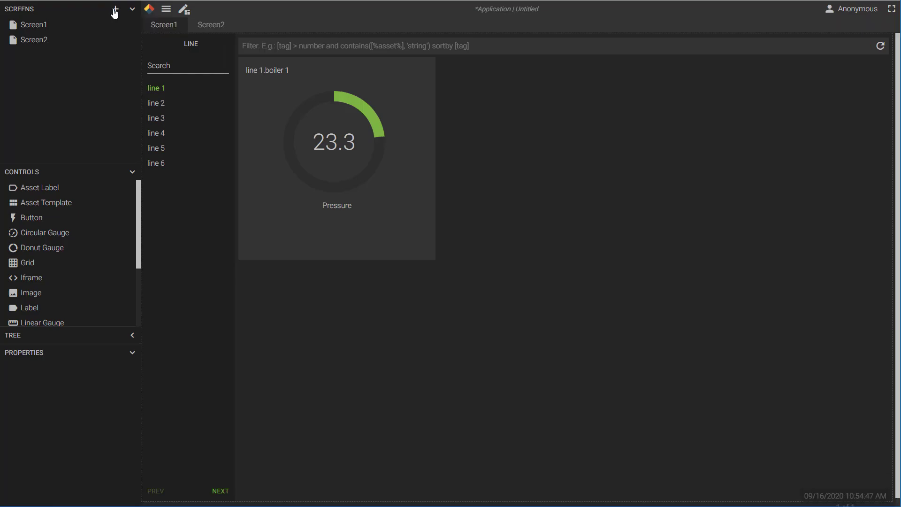
left_click(41, 43)
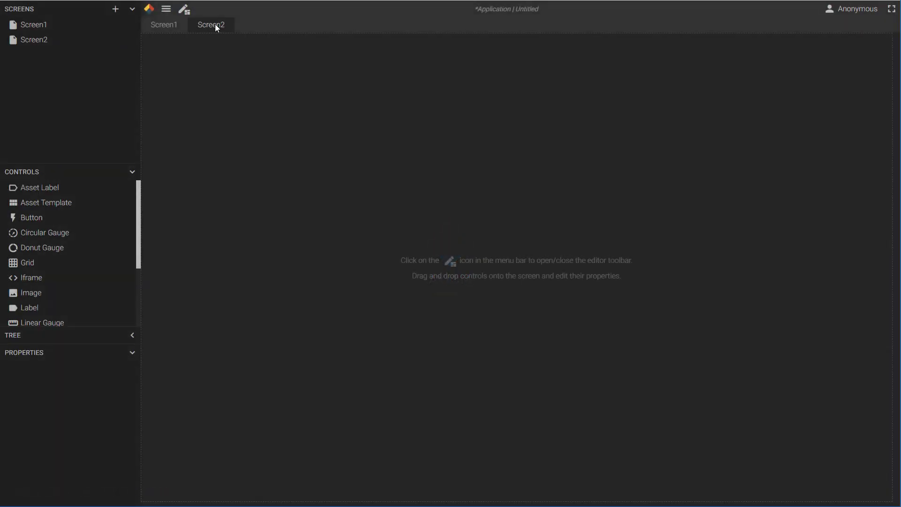
left_click(221, 235)
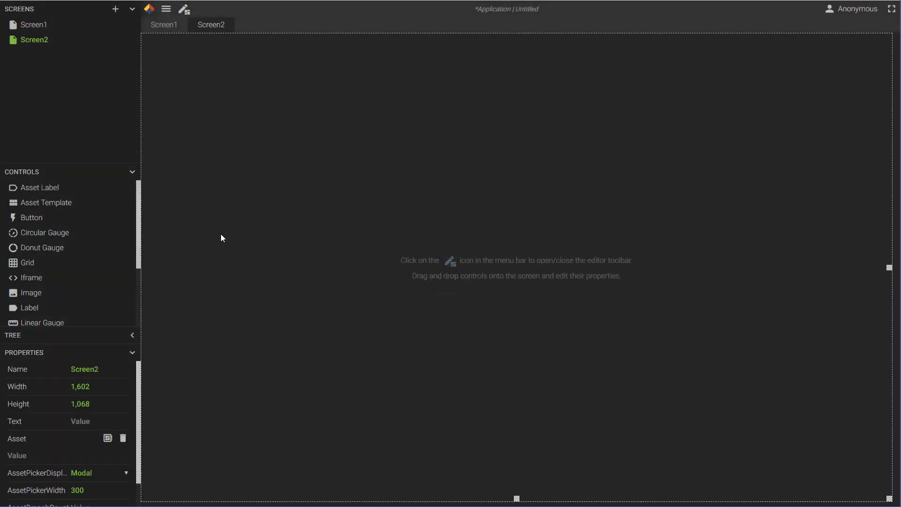
Assign Screen2 the asset type Boiler with the instance line 1.boiler 1.
left_click(132, 9)
left_click(112, 365)
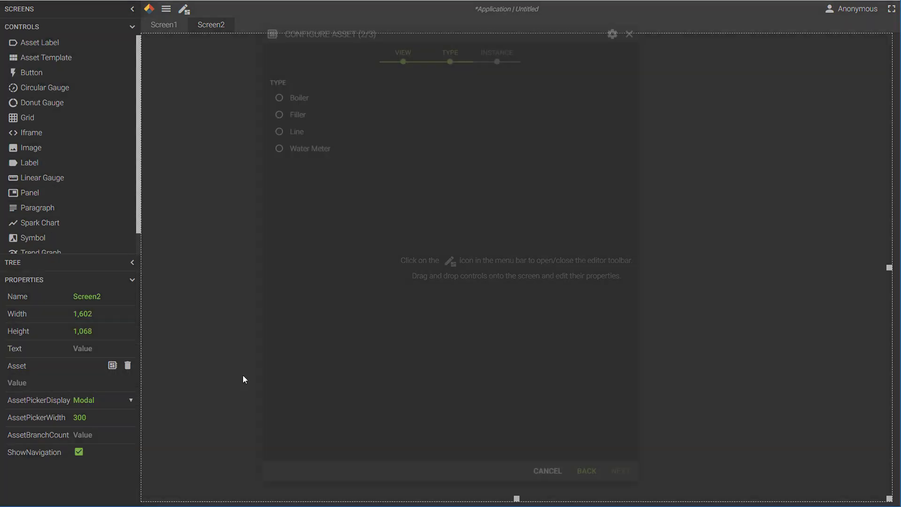
left_click(301, 100)
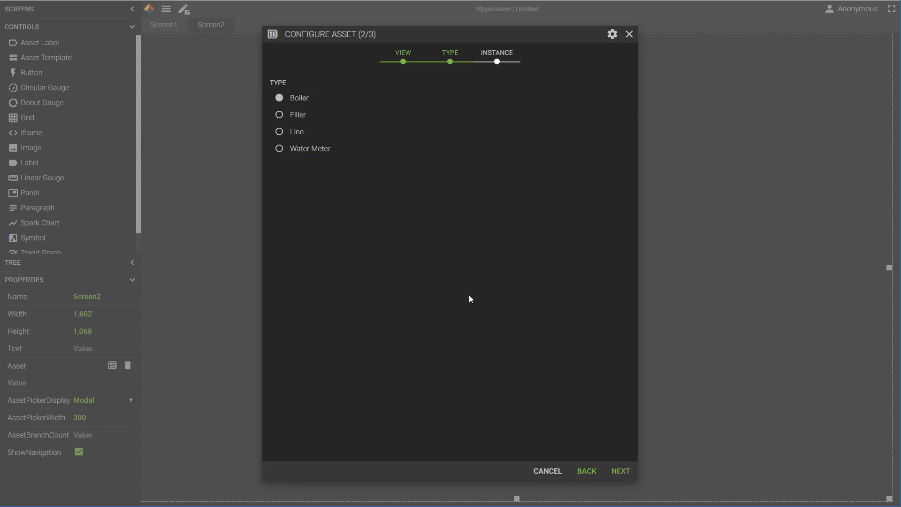
left_click(621, 471)
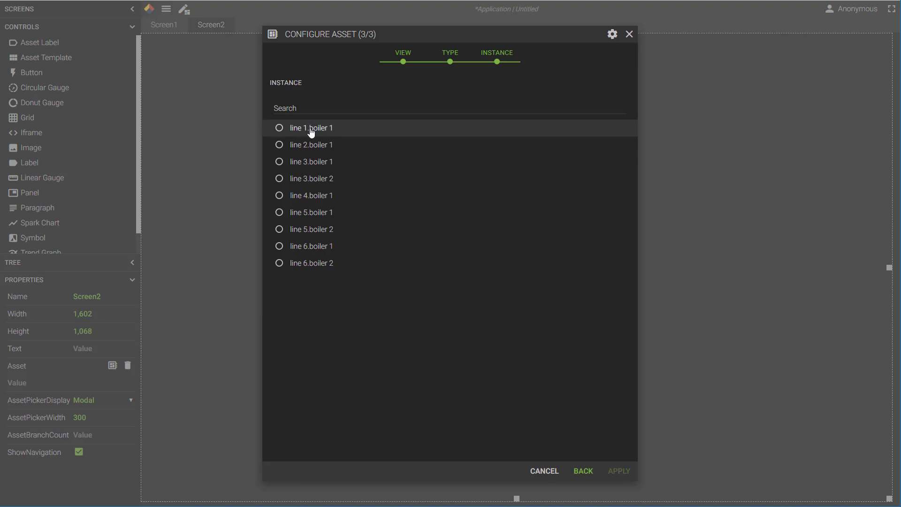
left_click(310, 129)
left_click(619, 471)
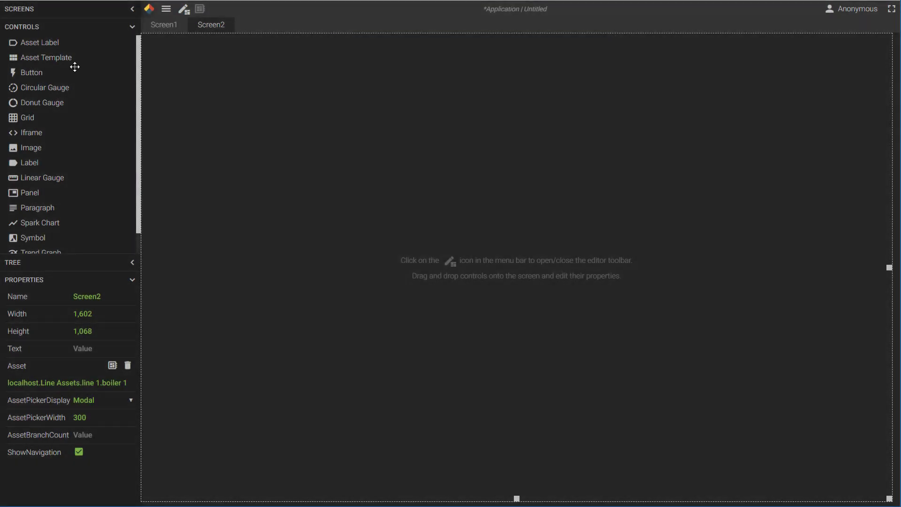
Add an asset label near the top of Screen2 and a trend graph below it, enlarged to about 1,554 by 786.
left_click_drag(35, 42, 169, 50)
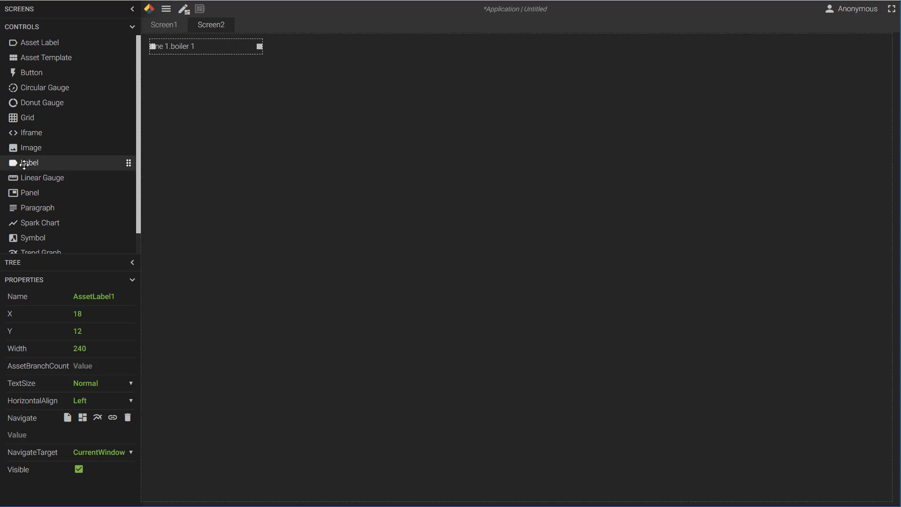
scroll(56, 220, "down", 1)
left_click_drag(54, 229, 175, 140)
left_click_drag(431, 405, 879, 492)
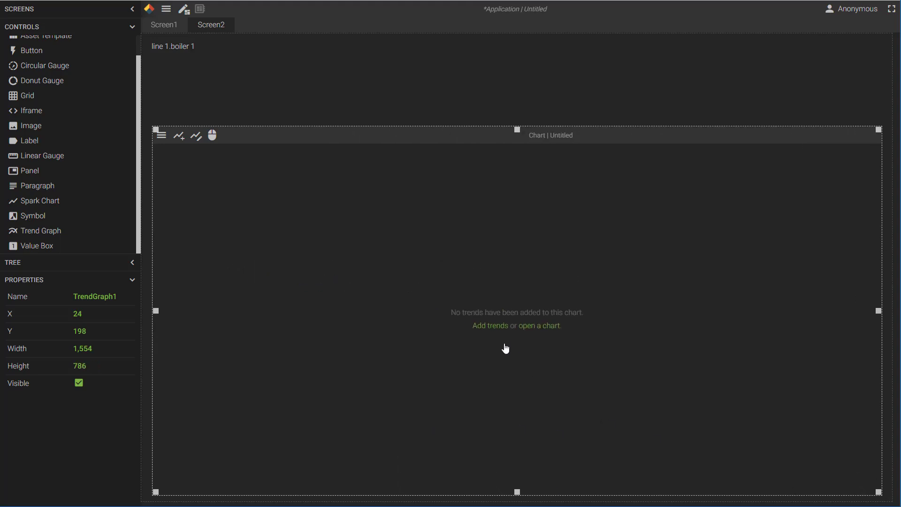
Add the Pressure, SteamOut and temperature tags of line 1's boiler 1 to the trend graph and start live trending.
left_click(493, 327)
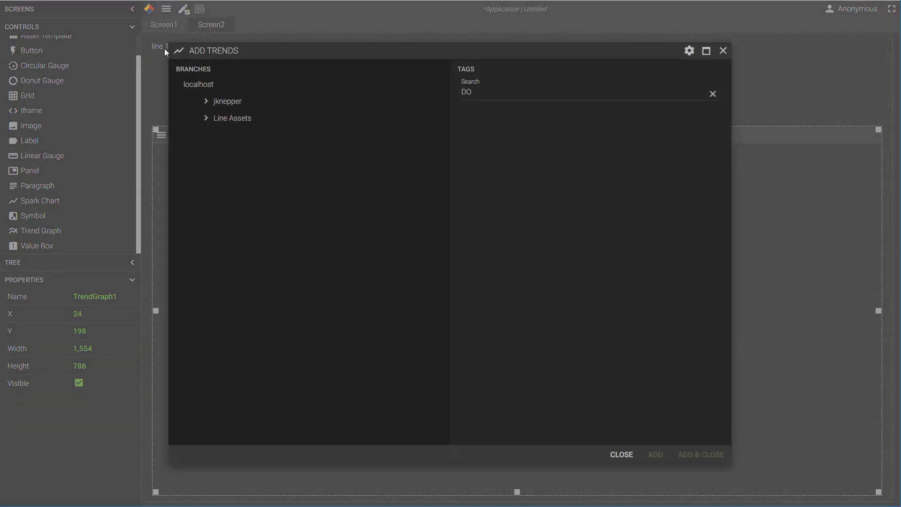
left_click(206, 120)
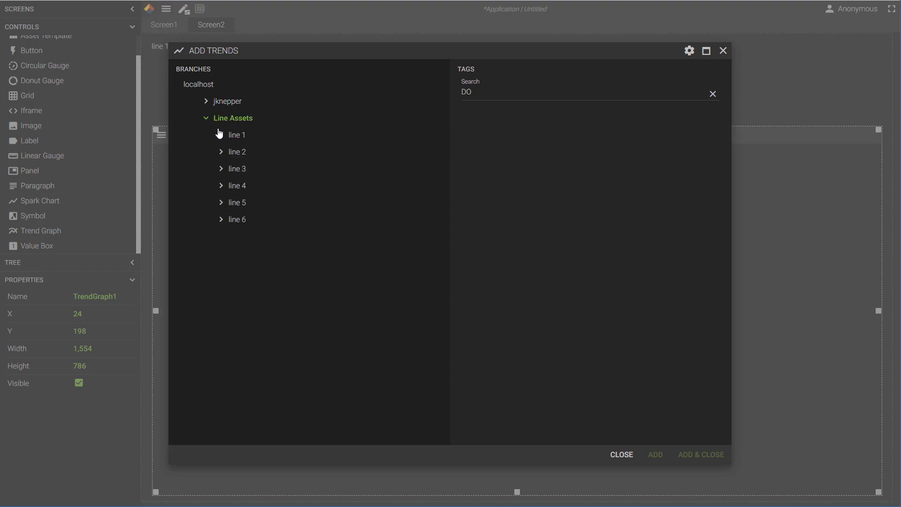
left_click(221, 135)
left_click(252, 155)
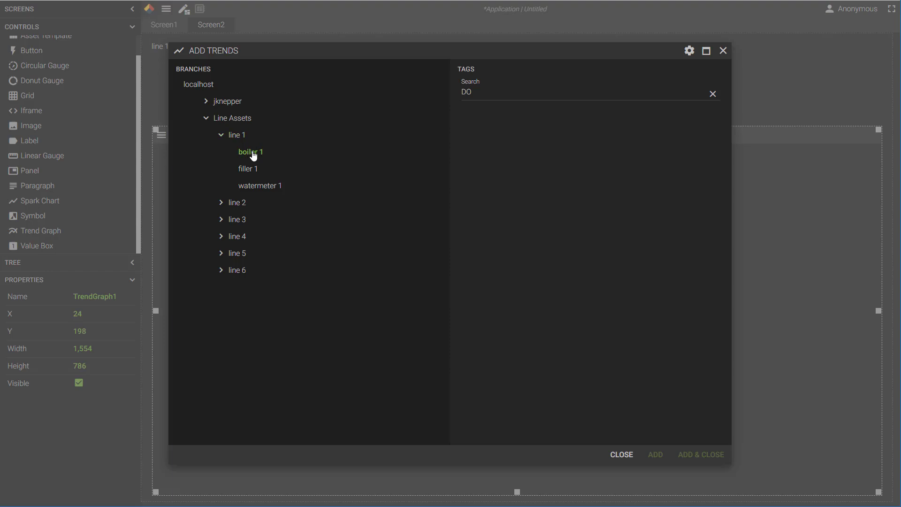
left_click(712, 96)
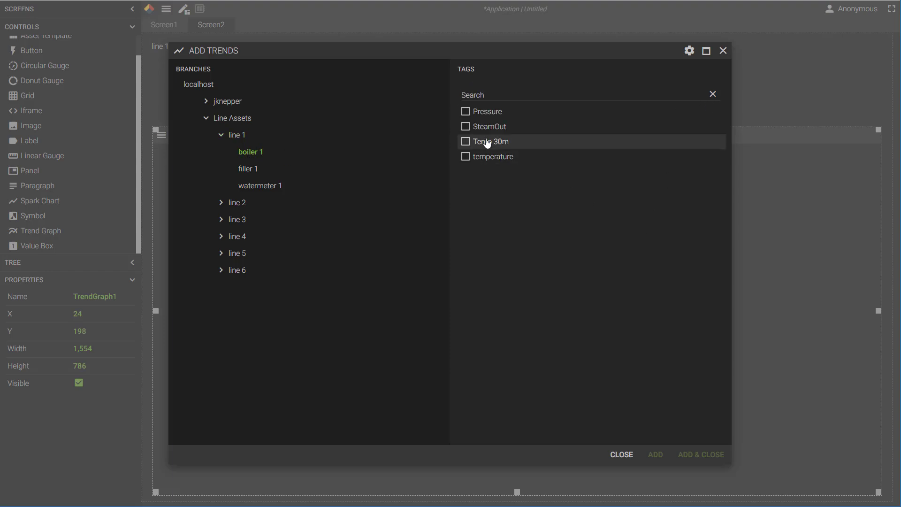
left_click(466, 113)
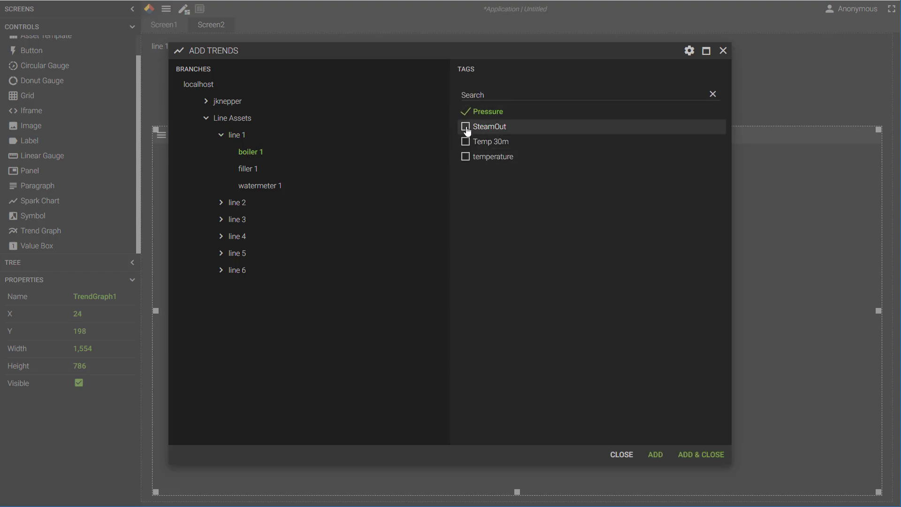
left_click(465, 128)
left_click(466, 157)
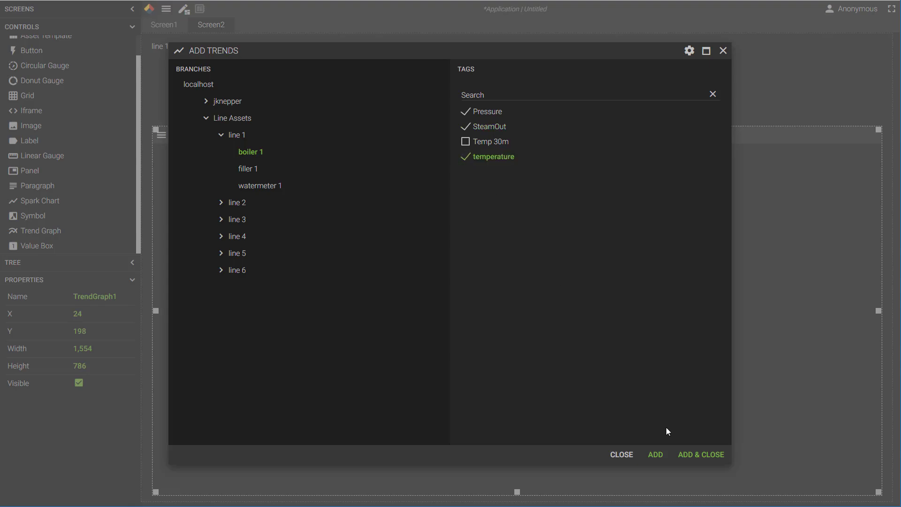
left_click(690, 455)
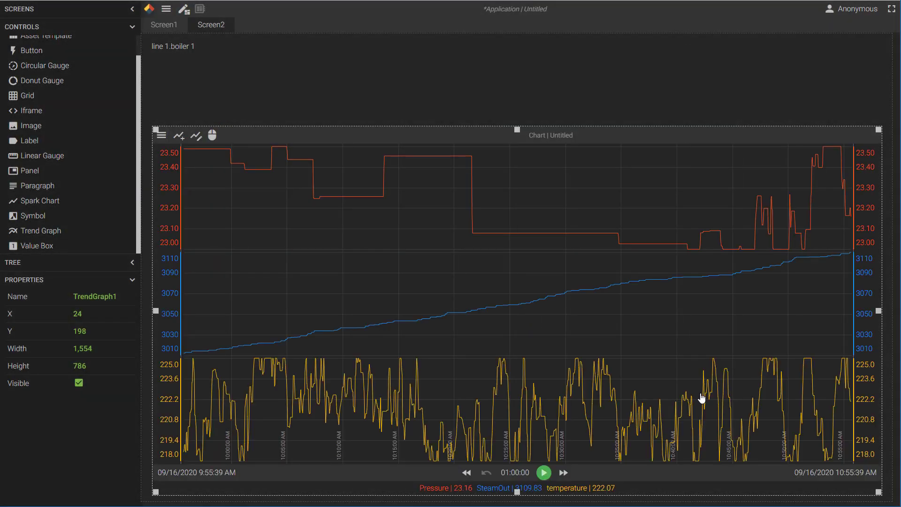
left_click(543, 472)
Add a four-column grid above the trend graph, sized about 972 by 168 and placed beside the asset label.
mouse_move(96, 95)
left_mouse_down()
mouse_move(179, 76)
mouse_move(280, 70)
mouse_move(283, 46)
left_mouse_up()
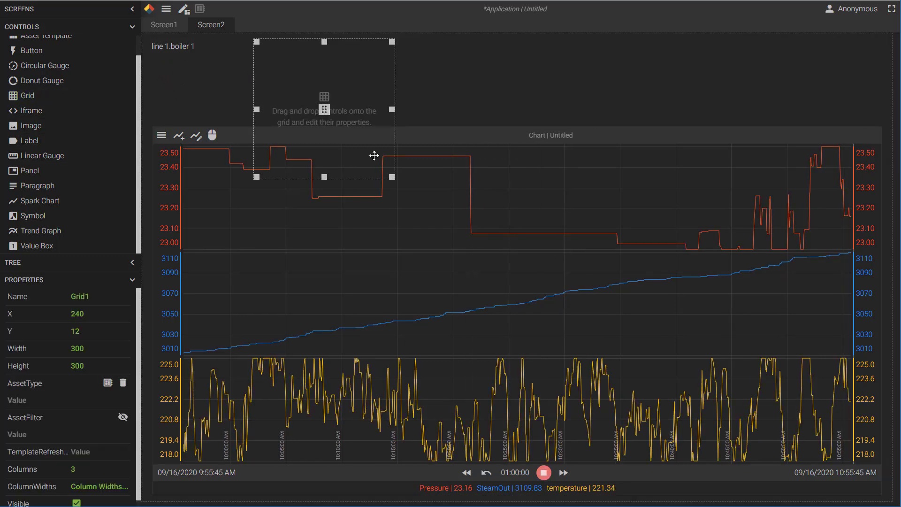
left_click_drag(391, 177, 706, 115)
left_click_drag(484, 79, 515, 79)
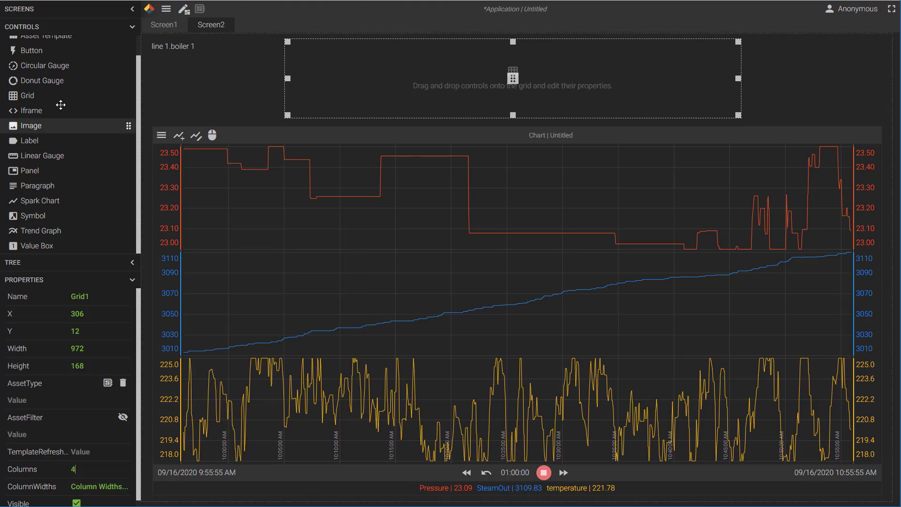
Fill the grid's first row with four labels and start its second row with a fifth label.
left_click(24, 140)
left_click_drag(24, 141, 316, 49)
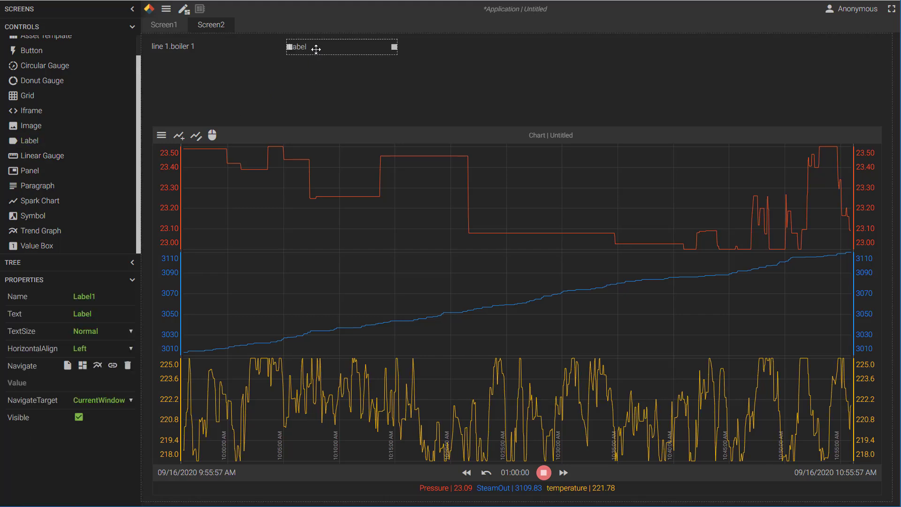
key("ctrl+v")
key("ctrl+v")
key("ctrl+v")
key("ctrl+v")
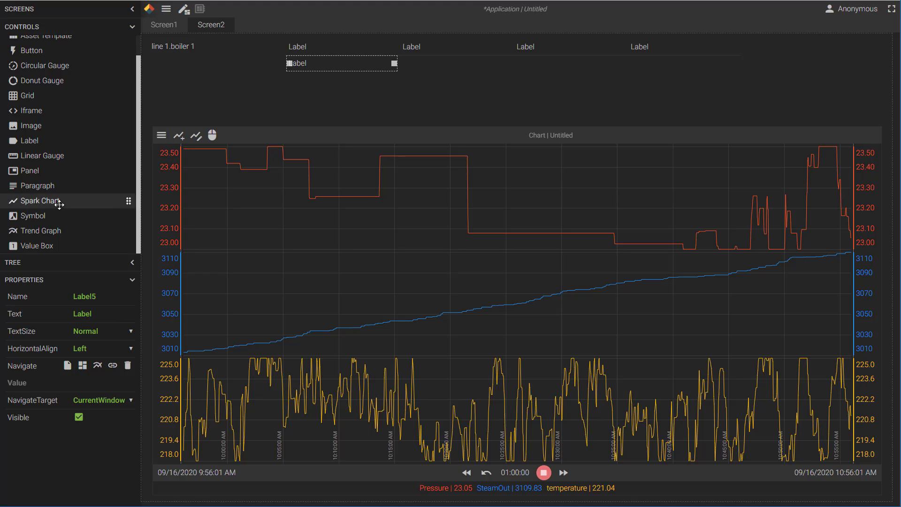
Add three value boxes to the remaining cells of the grid's second row.
left_click(28, 247)
left_click_drag(28, 247, 422, 68)
key("ctrl+c")
key("ctrl+v")
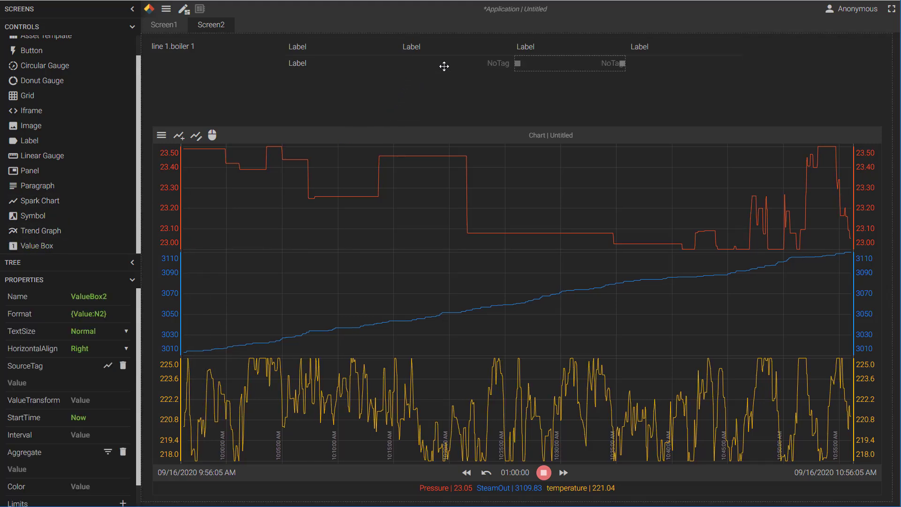
key("ctrl+v")
Set the second-row label's text to Temp and clear the text of the first header label.
left_click(297, 65)
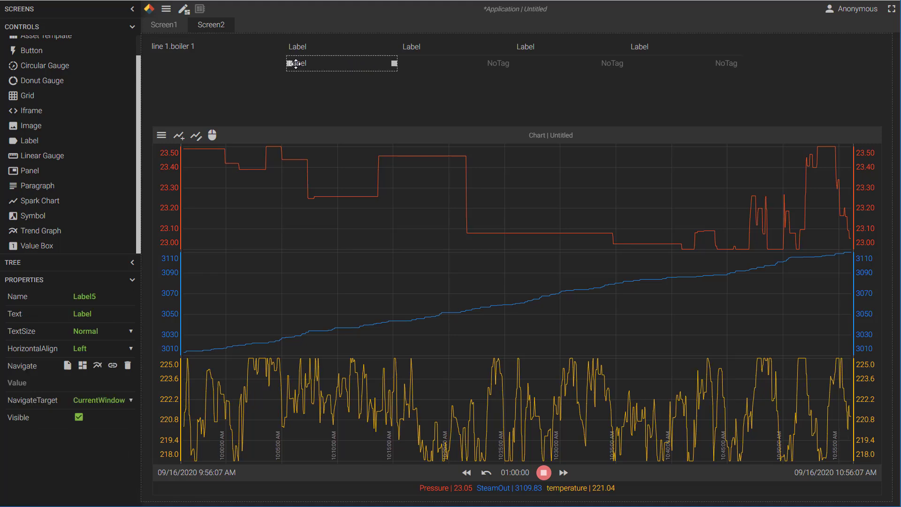
left_click(304, 47)
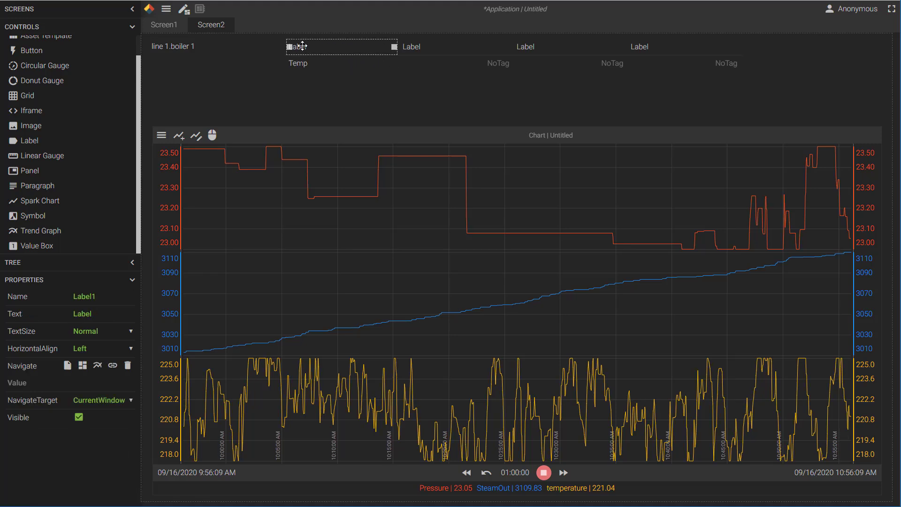
left_click(27, 313)
key("BackSpace")
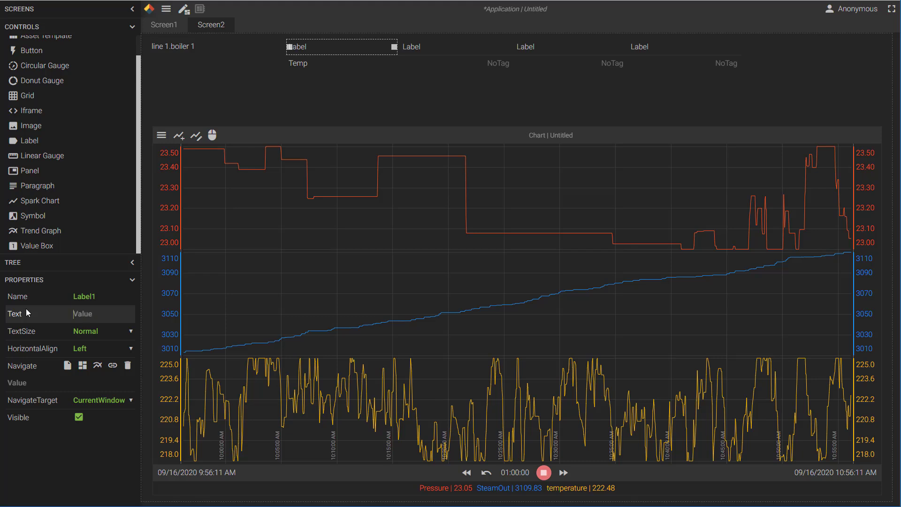
Set the texts of the other three header labels to Live, 5m Avg and 5m Max.
left_click(428, 44)
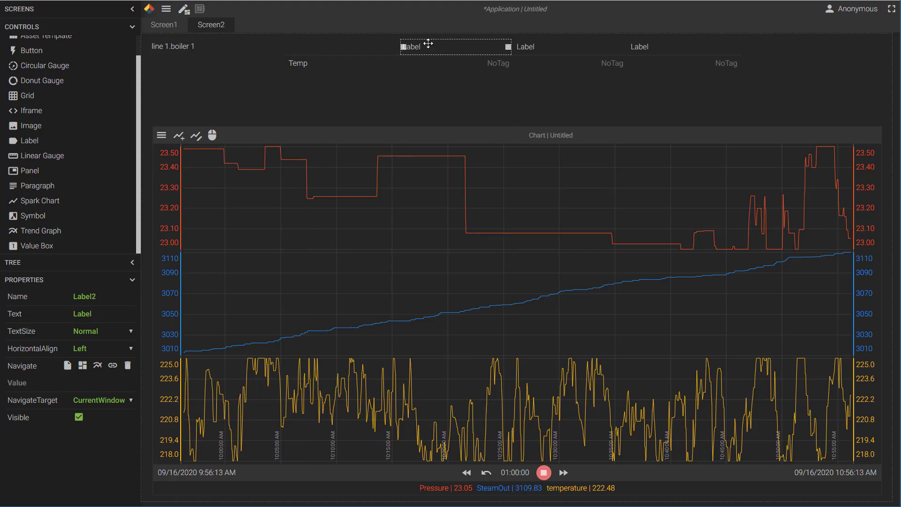
type("Live")
left_click(543, 45)
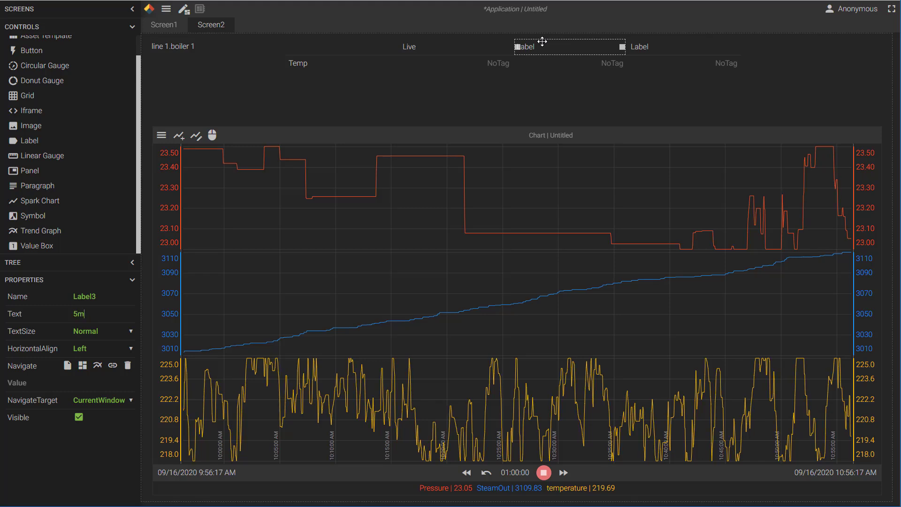
left_click(656, 48)
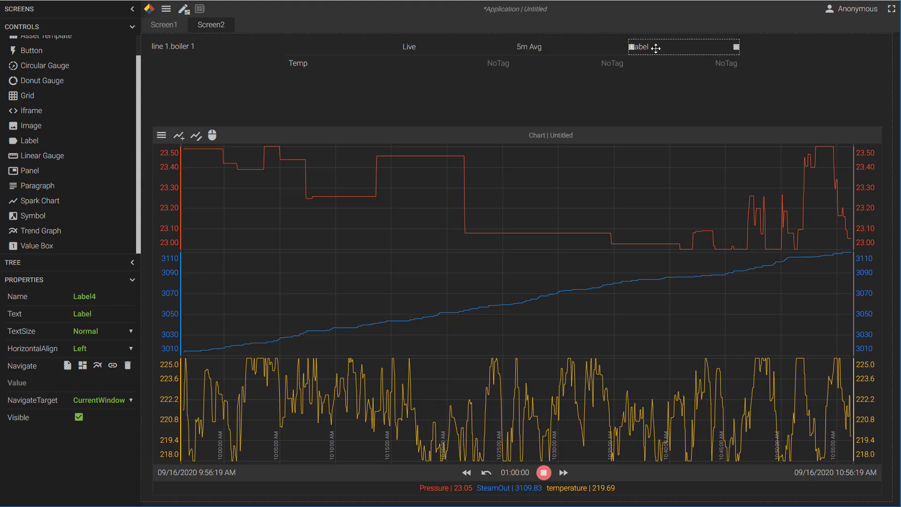
type("5m Ma")
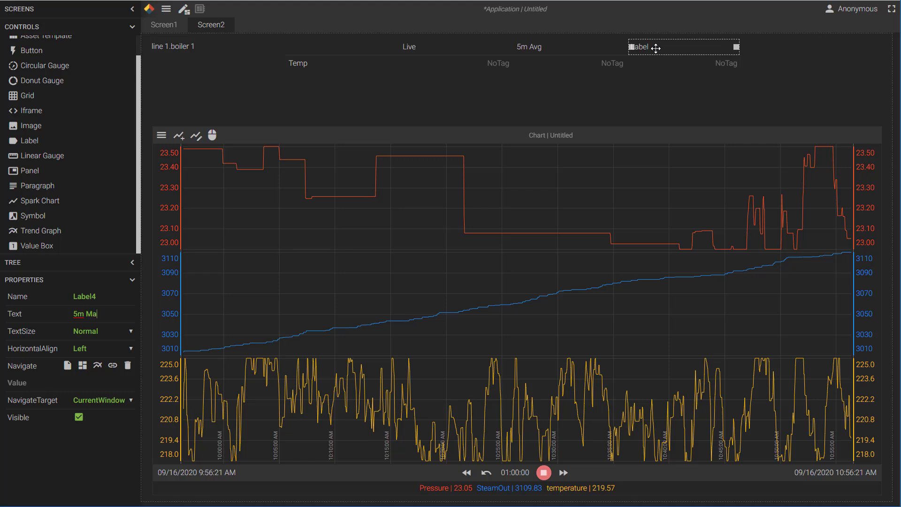
type("x")
Right-align the Live, 5m Avg and 5m Max header labels together.
left_click(420, 50)
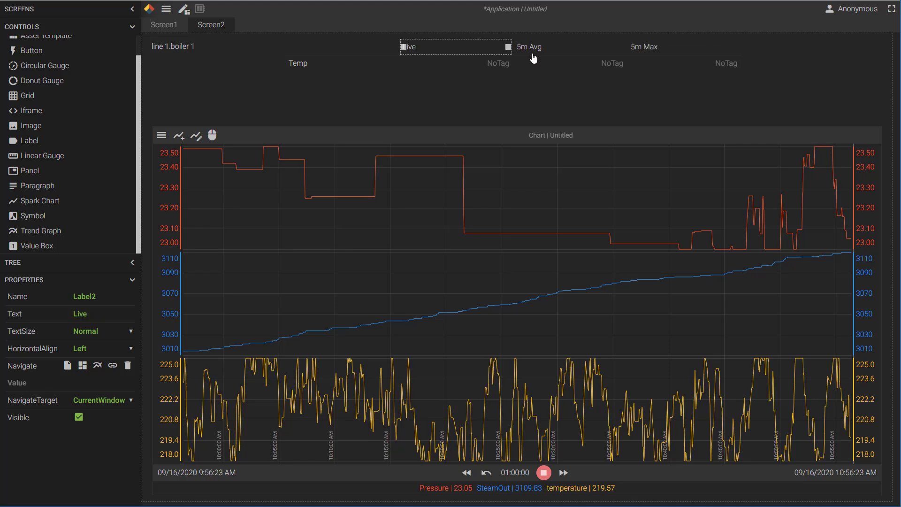
left_click(533, 51, "shift")
left_click(648, 49, "shift")
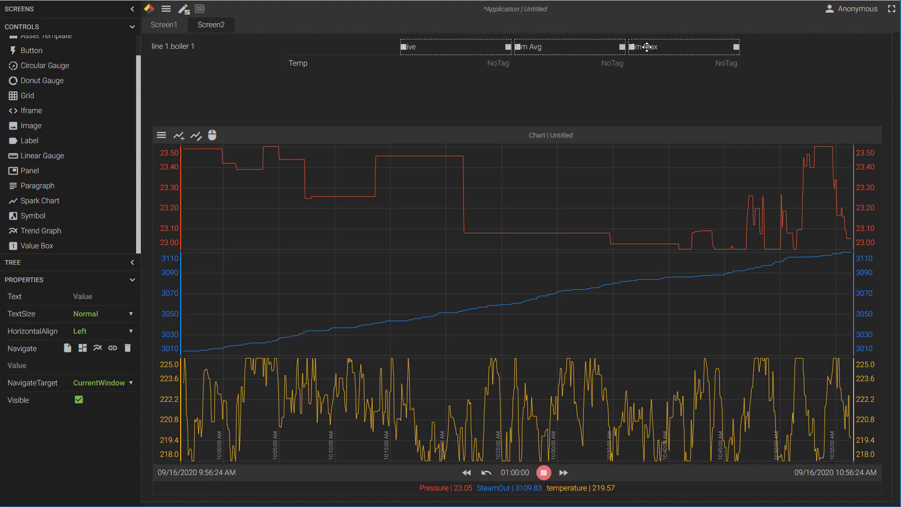
left_click(121, 331)
left_click(109, 361)
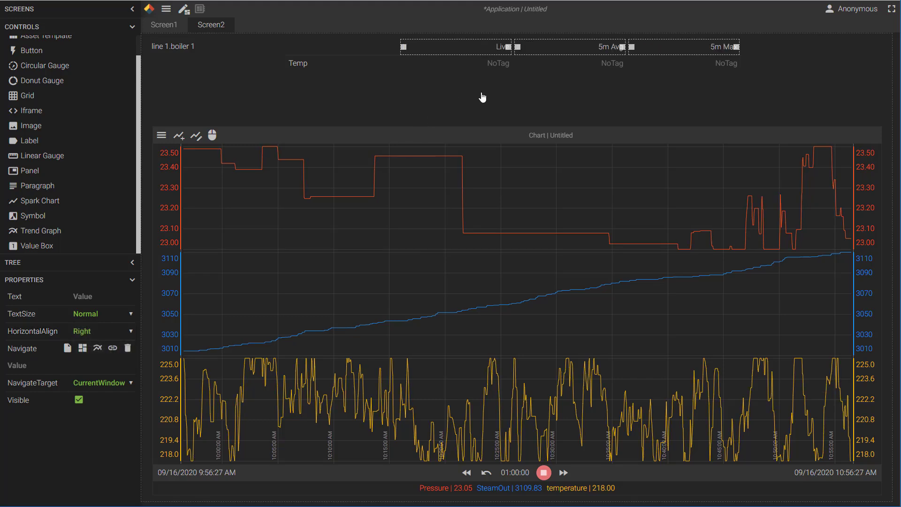
left_click(481, 78)
Assign the temperature tag of line 1's boiler 1 as the source of all three value boxes.
left_click(495, 66)
left_click(596, 71, "shift")
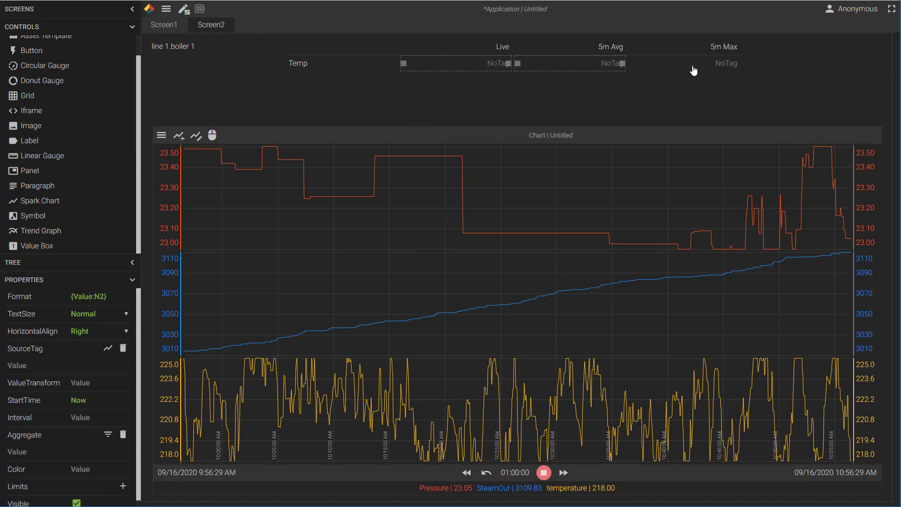
left_click(711, 70, "shift")
left_click(108, 348)
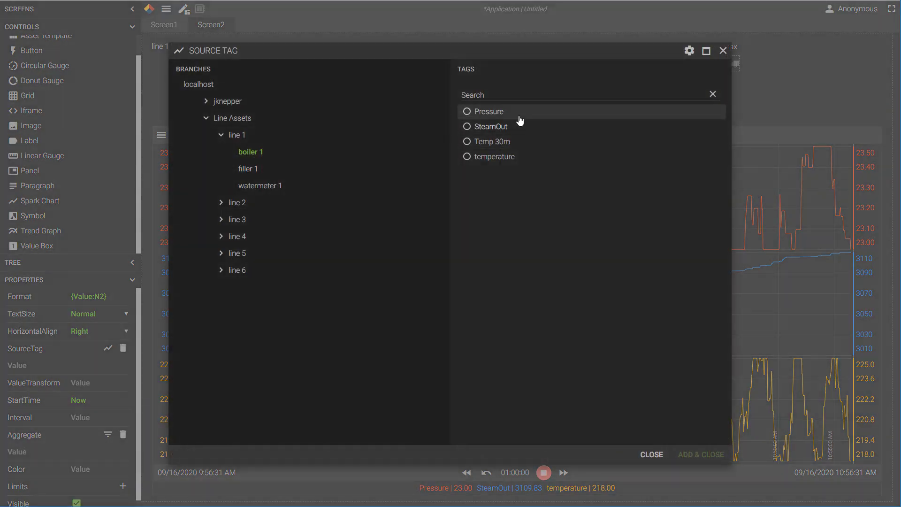
left_click(490, 156)
left_click(689, 454)
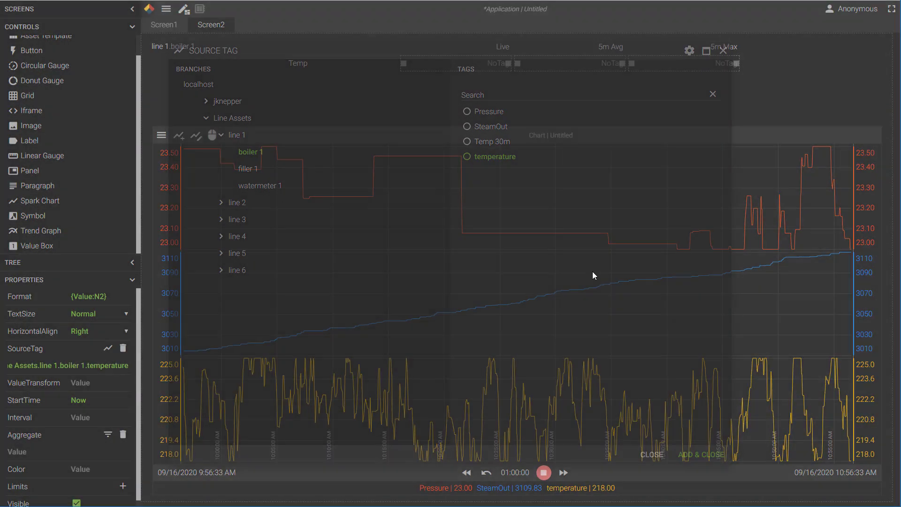
left_click(508, 80)
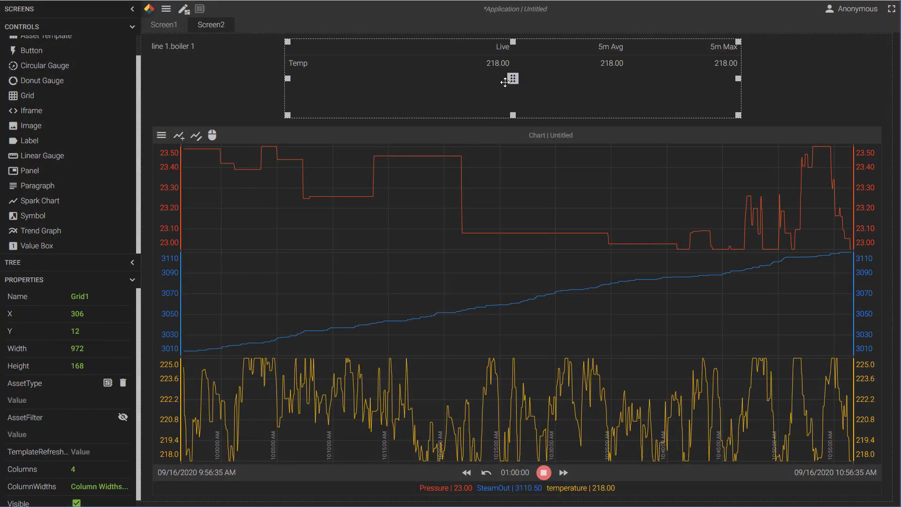
Give the 5m Avg and 5m Max value boxes the start time Now-5m, interval 5m and aggregate Maximum2.
left_click(590, 65)
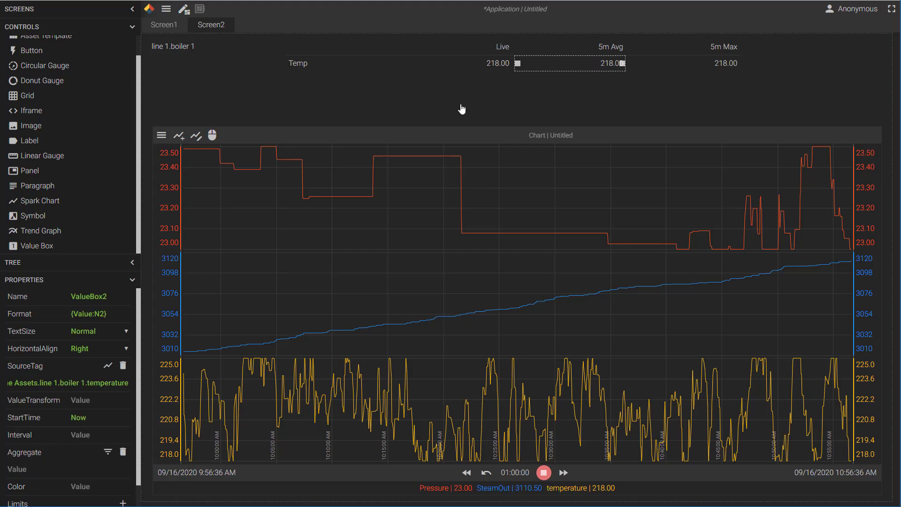
left_click(724, 66, "ctrl")
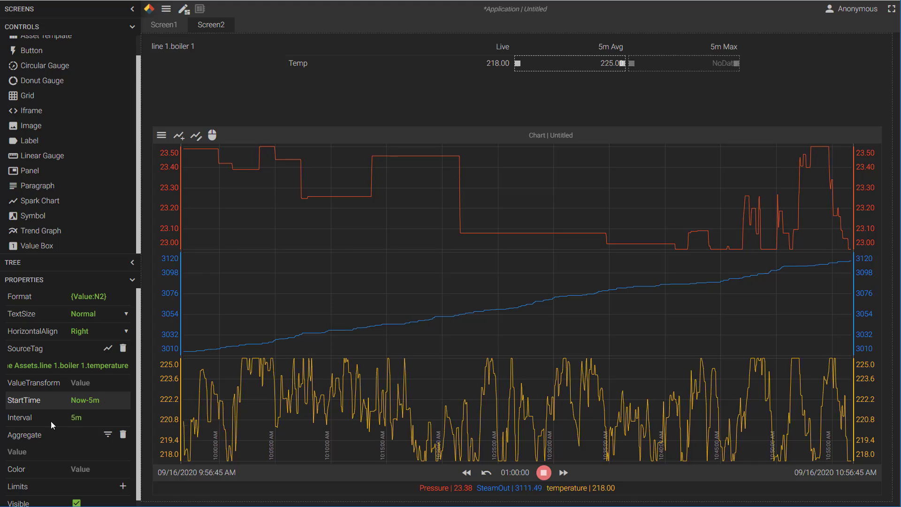
left_click(108, 434)
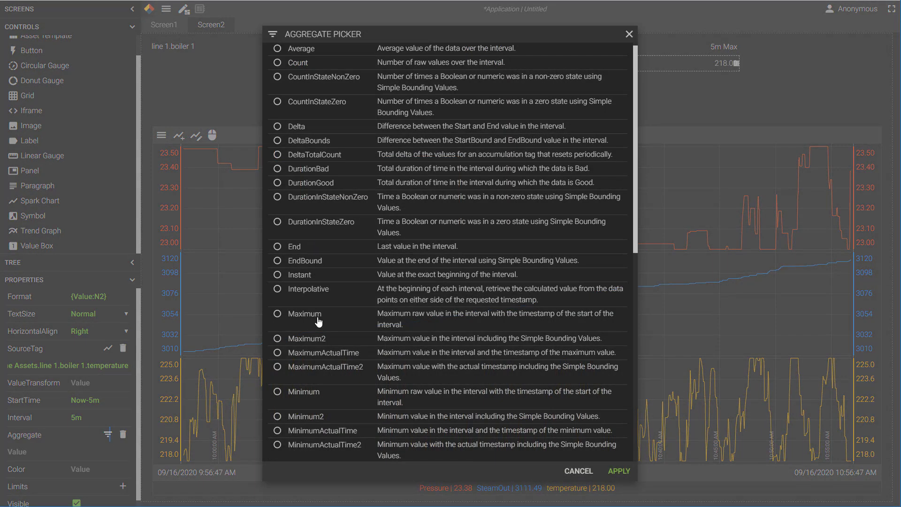
left_click(311, 339)
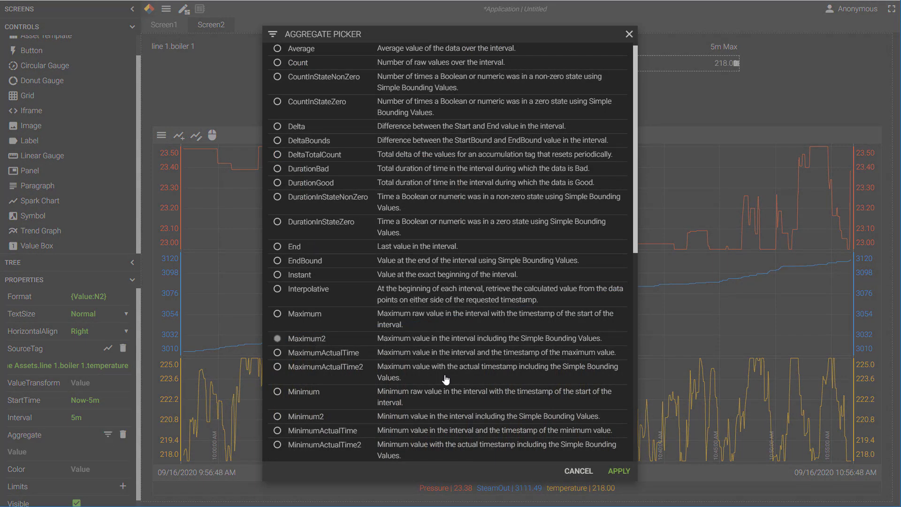
left_click(613, 472)
left_click(641, 78)
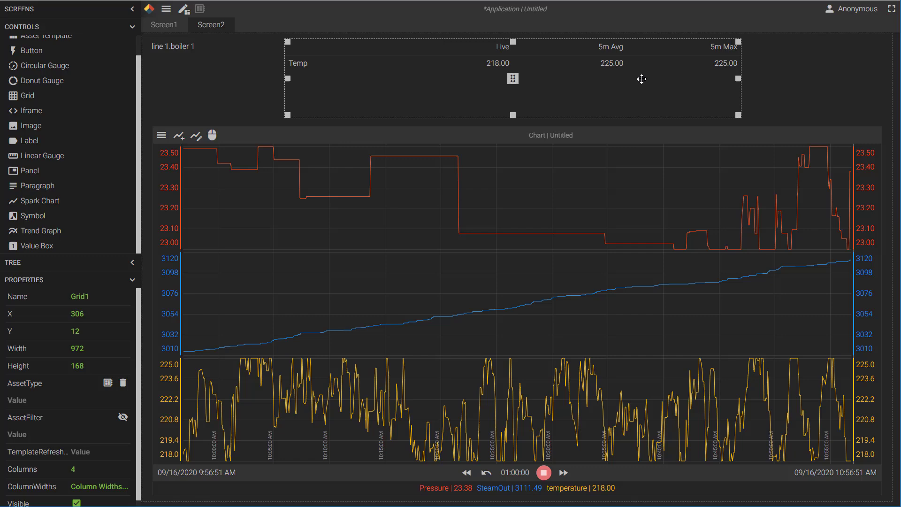
Change the aggregate of the Temp row's 5m Avg value box to TimeAverage2.
left_click(611, 70)
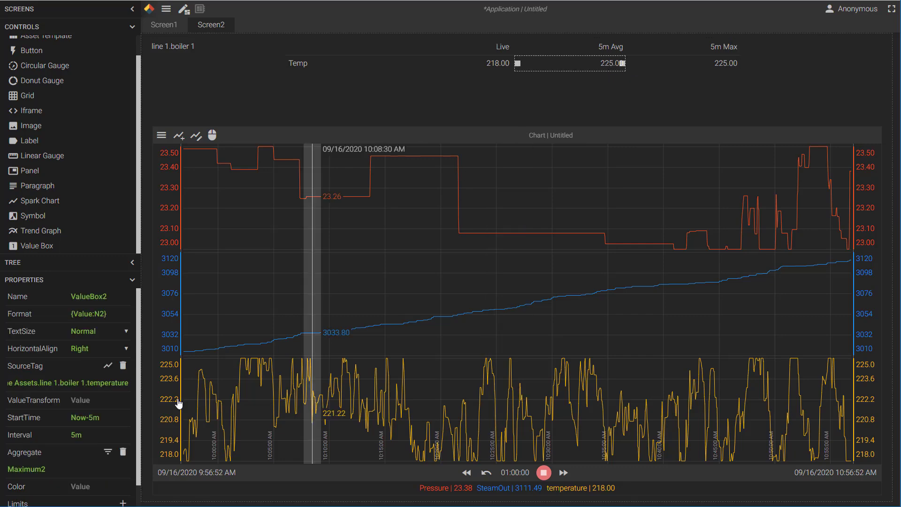
left_click(112, 452)
scroll(300, 282, "down", 10)
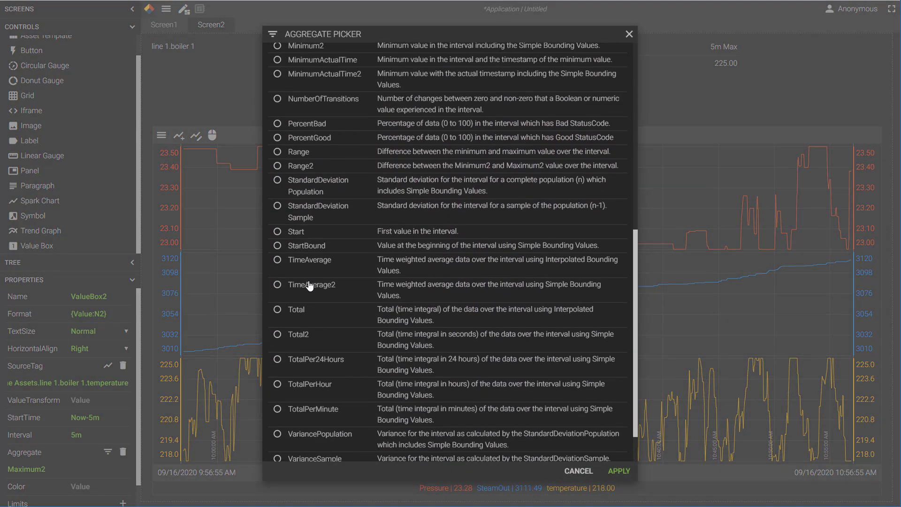
left_click(310, 285)
left_click(618, 470)
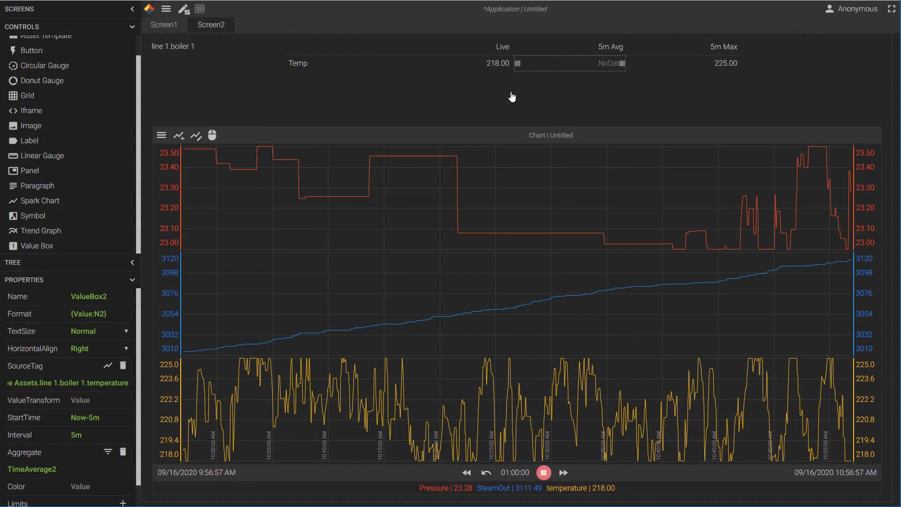
left_click(547, 90)
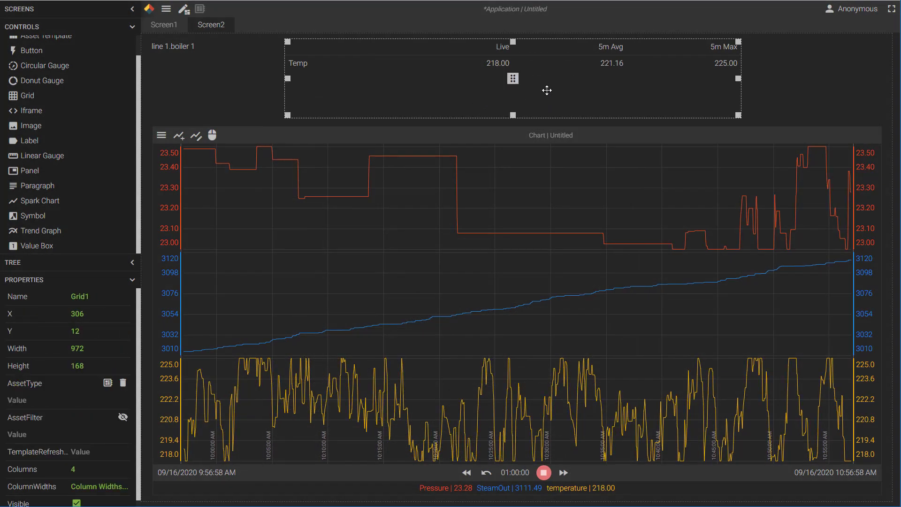
Duplicate the Temp label and its three value boxes twice to add two more rows to the grid.
left_click(298, 69)
left_click(508, 68, "ctrl")
left_click(610, 66, "ctrl")
left_click(732, 65, "ctrl")
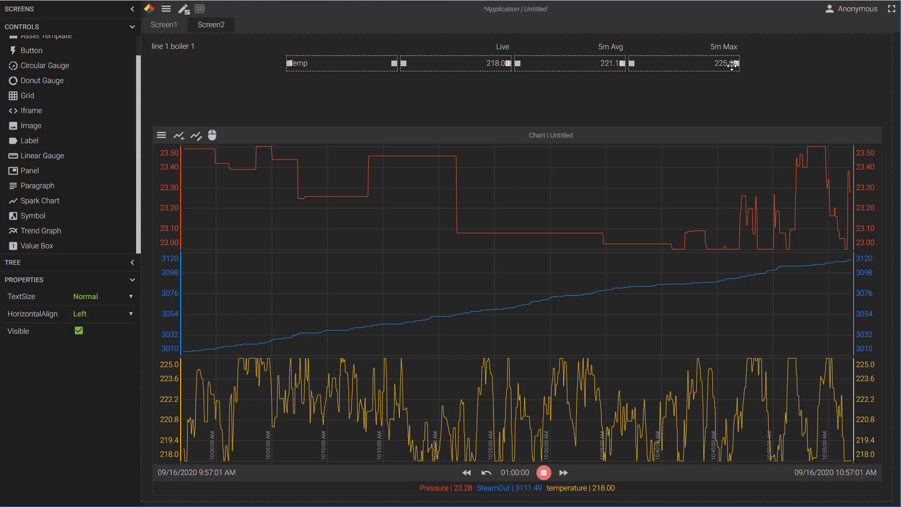
key("ctrl+v")
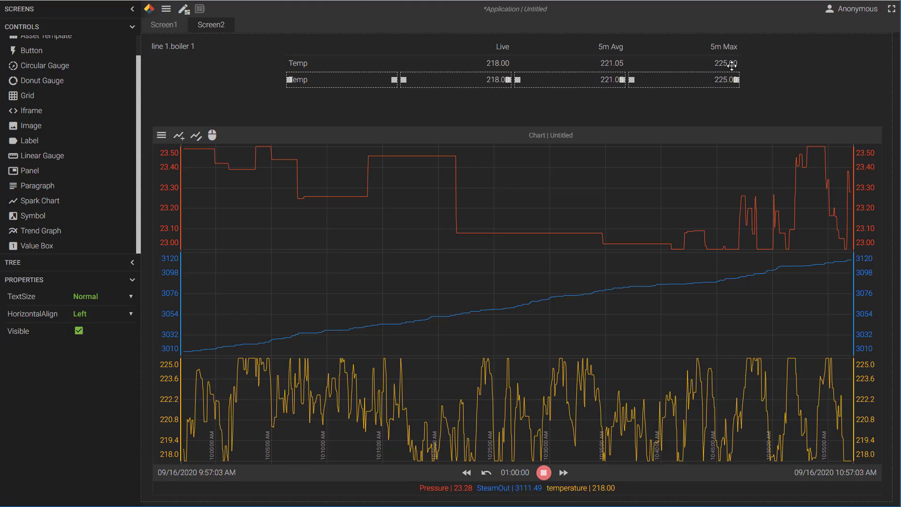
key("ctrl+v")
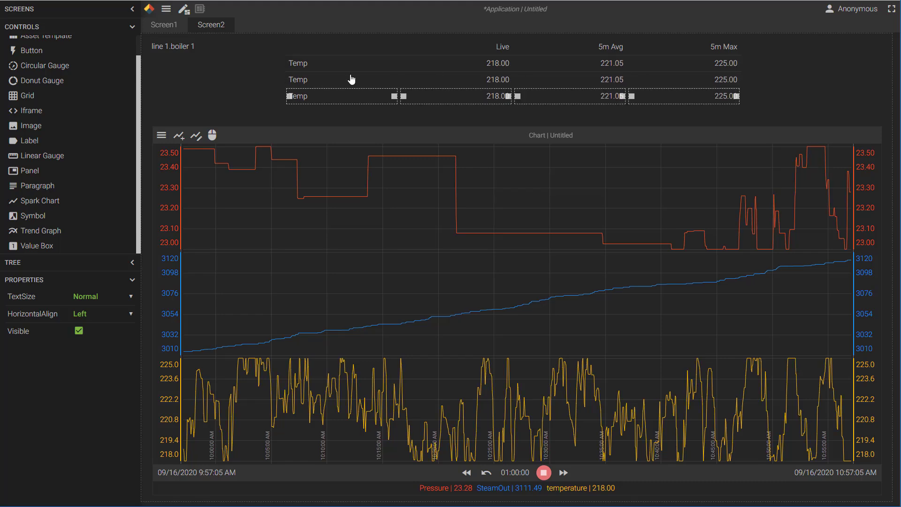
Set the label text of the second row to Pressure and of the third row to SteamOut.
left_click(297, 80)
type("Pr")
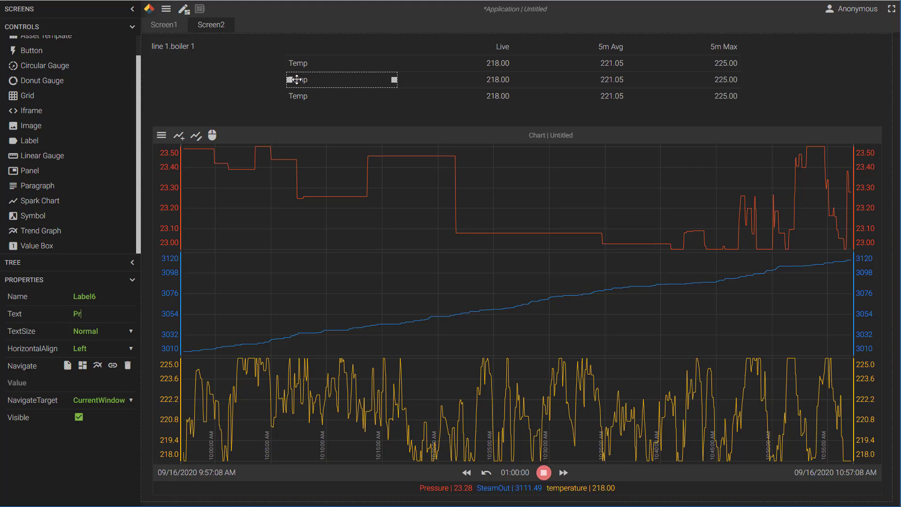
type("essure")
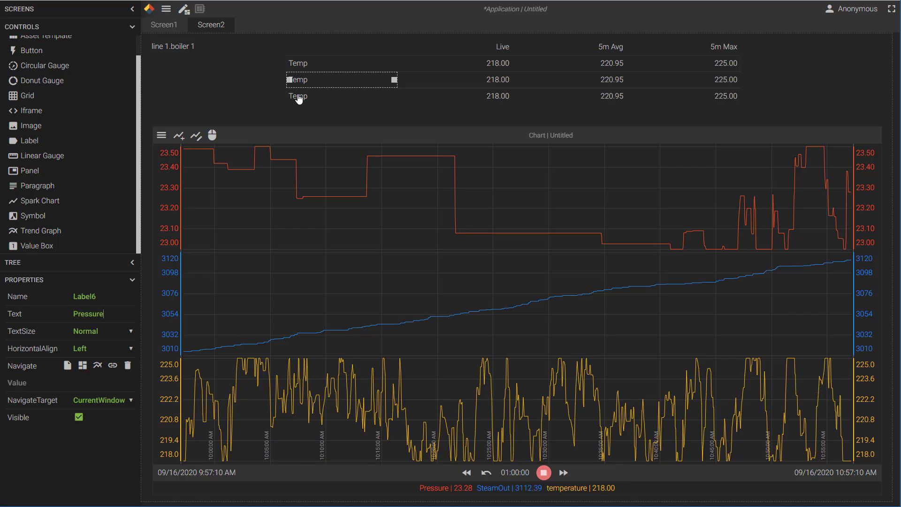
left_click(298, 96)
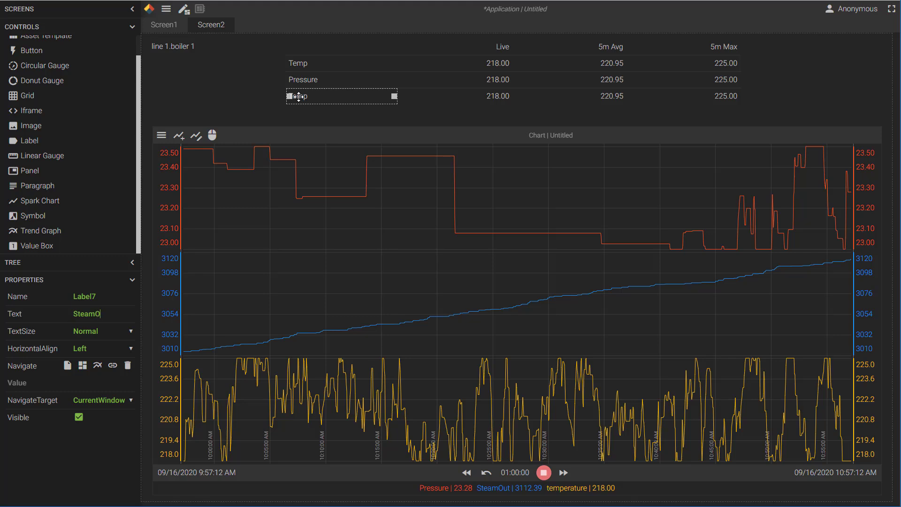
Assign the Pressure tag of line 1's boiler 1 as the source of the Pressure row's three value boxes.
left_click(513, 79)
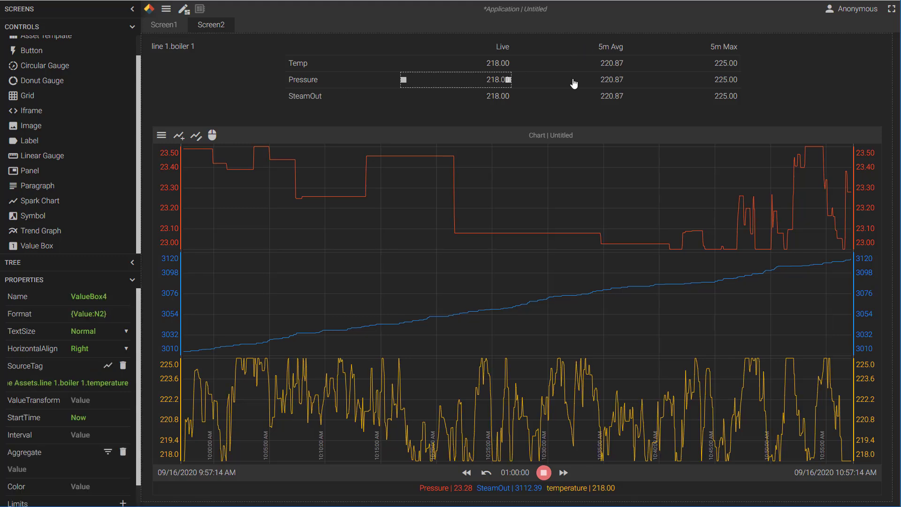
left_click(586, 79, "ctrl")
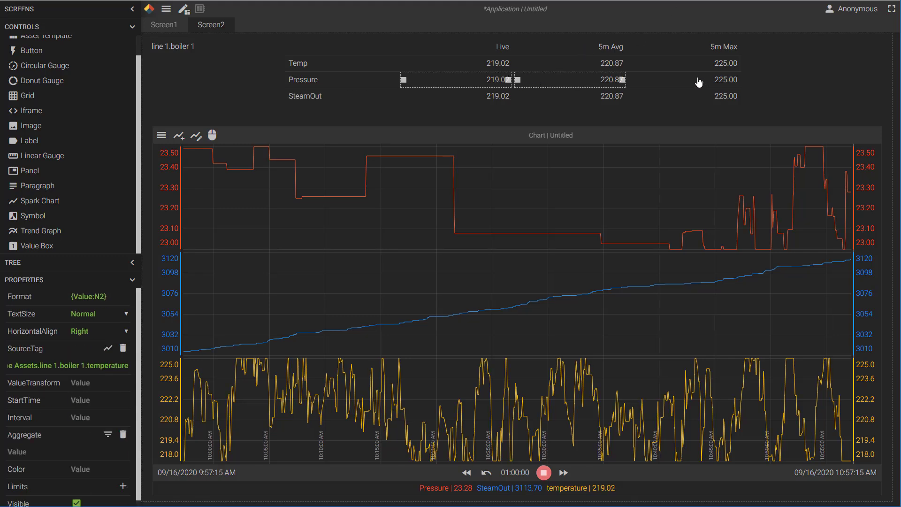
left_click(107, 348)
left_click(488, 111)
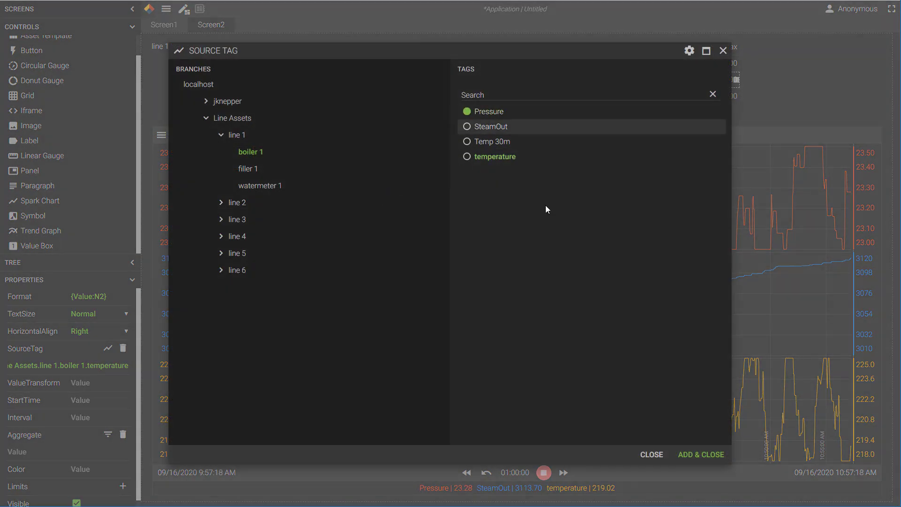
left_click(701, 454)
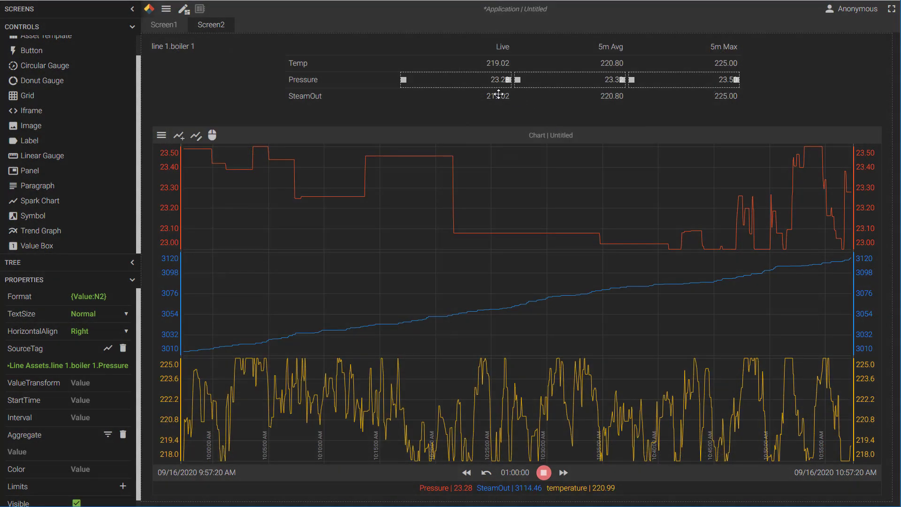
Assign the SteamOut tag of line 1's boiler 1 as the source of the SteamOut row's three value boxes.
left_click(499, 96)
left_click(586, 96, "ctrl")
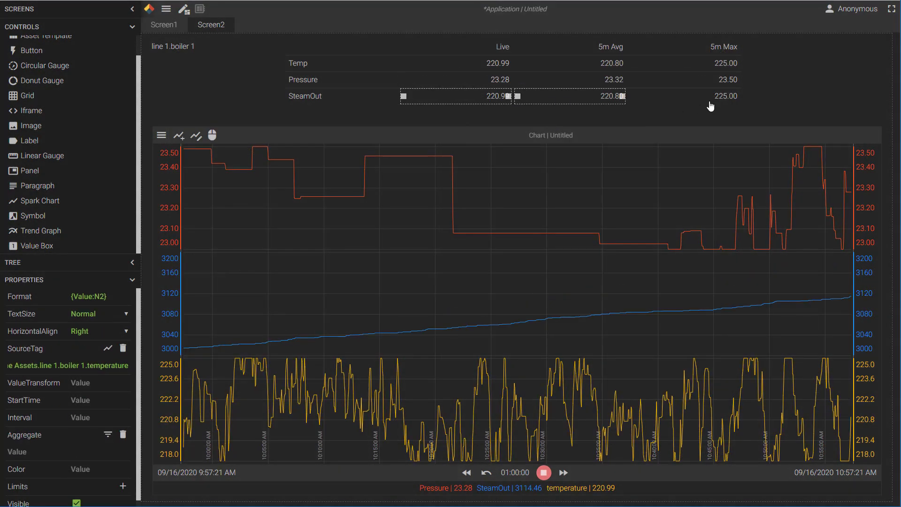
left_click(108, 348)
left_click(481, 126)
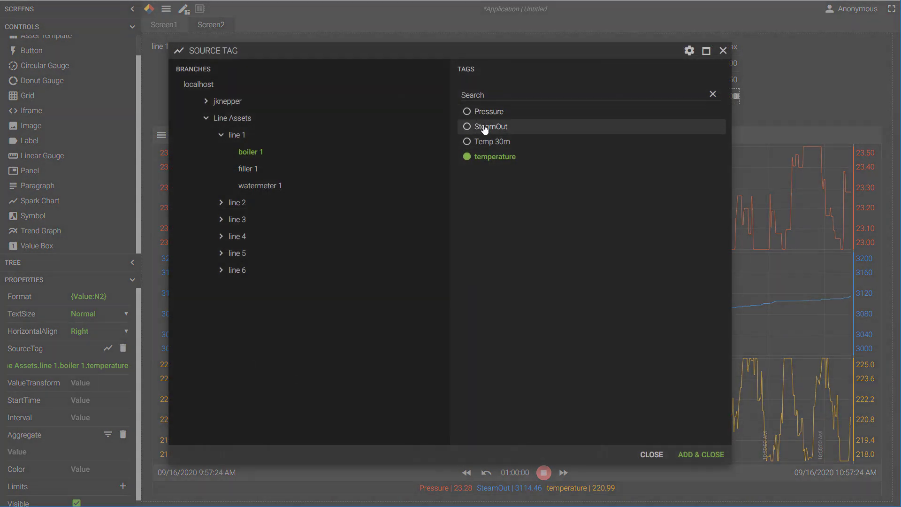
left_click(720, 458)
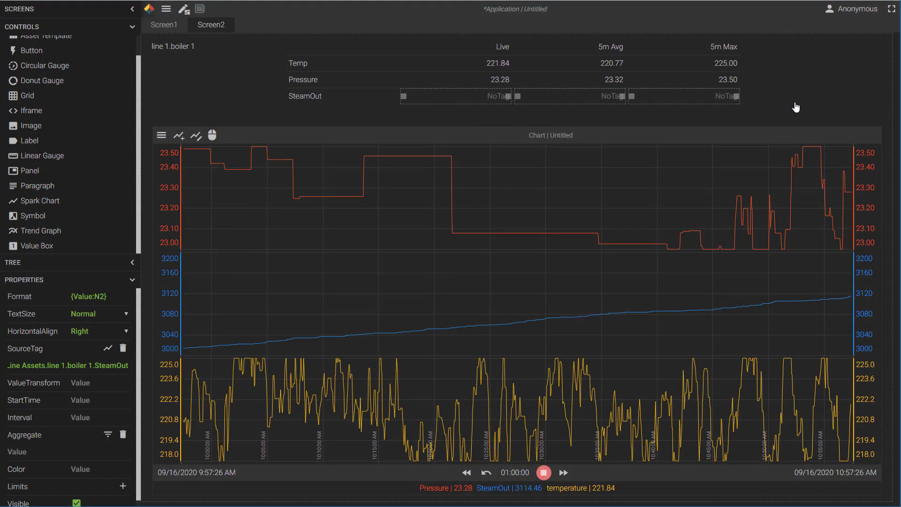
left_click(798, 94)
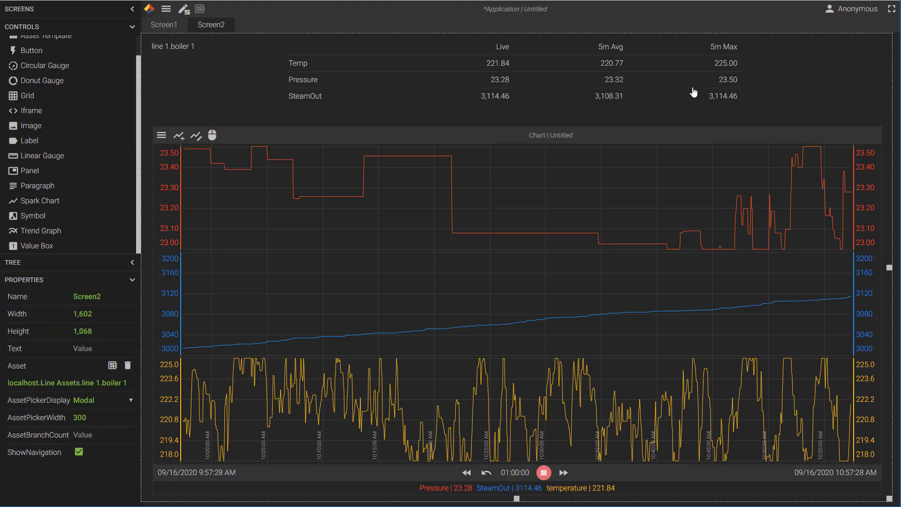
Move the value grid to the right so its right edge lines up with the chart's right edge.
left_click(395, 102)
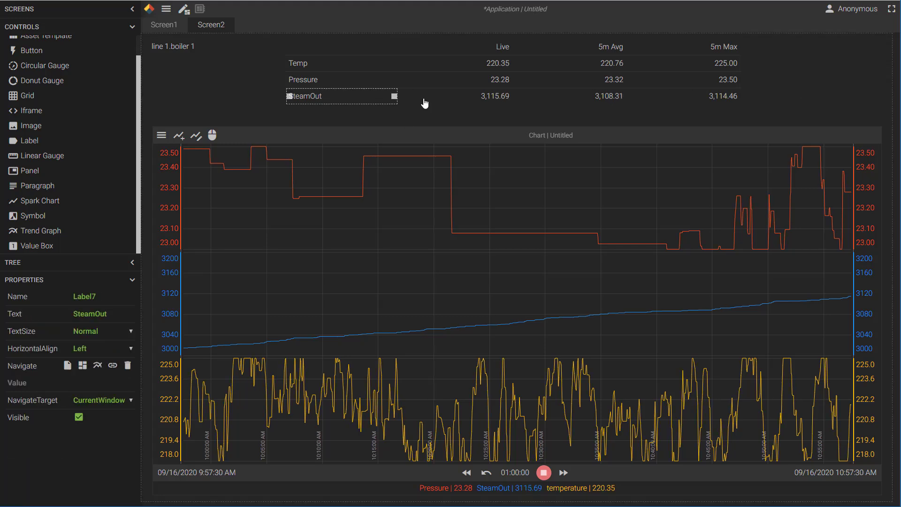
left_click(429, 106)
left_click_drag(512, 79, 653, 80)
left_click(344, 84)
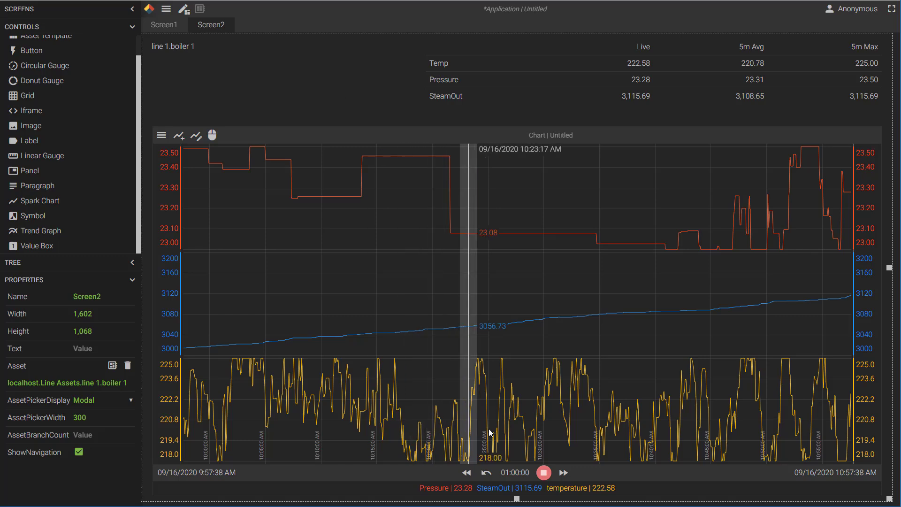
Save the application in the Public folder as Boiler Asset Demo.
left_click(168, 14)
left_click(31, 42)
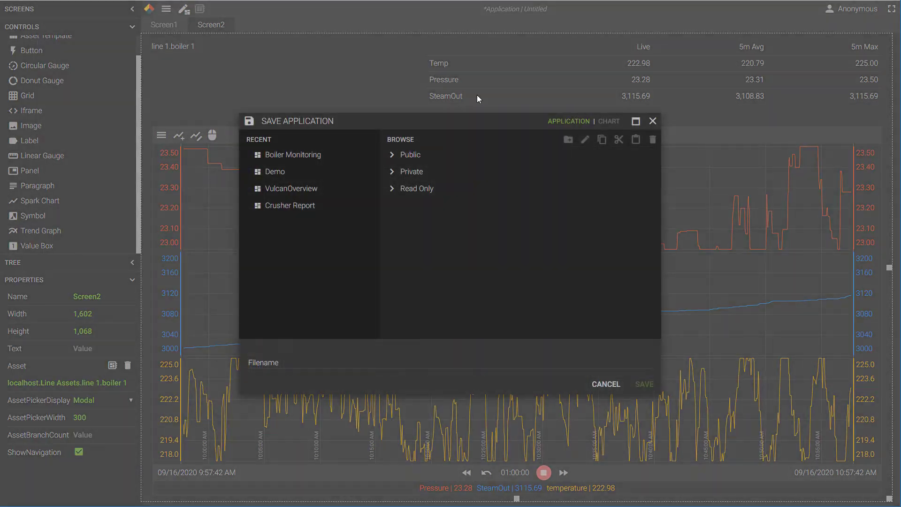
left_click(397, 154)
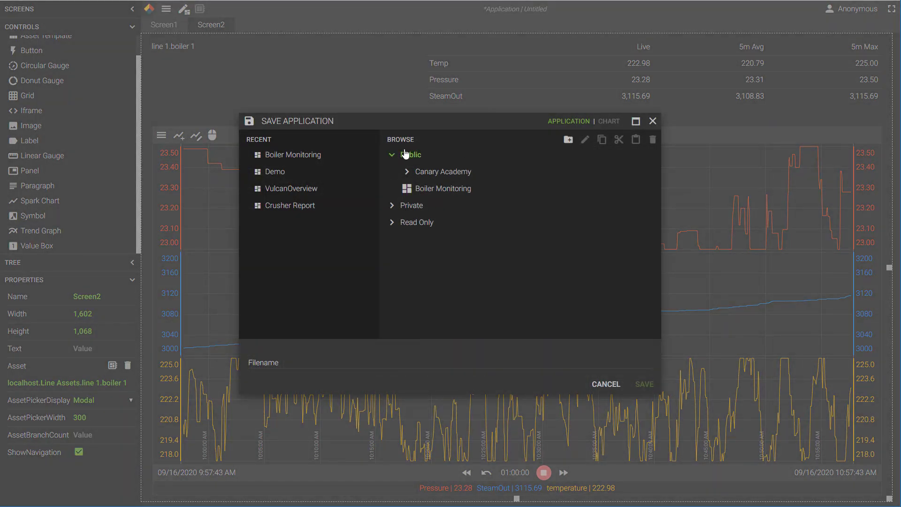
left_click(367, 359)
type("B")
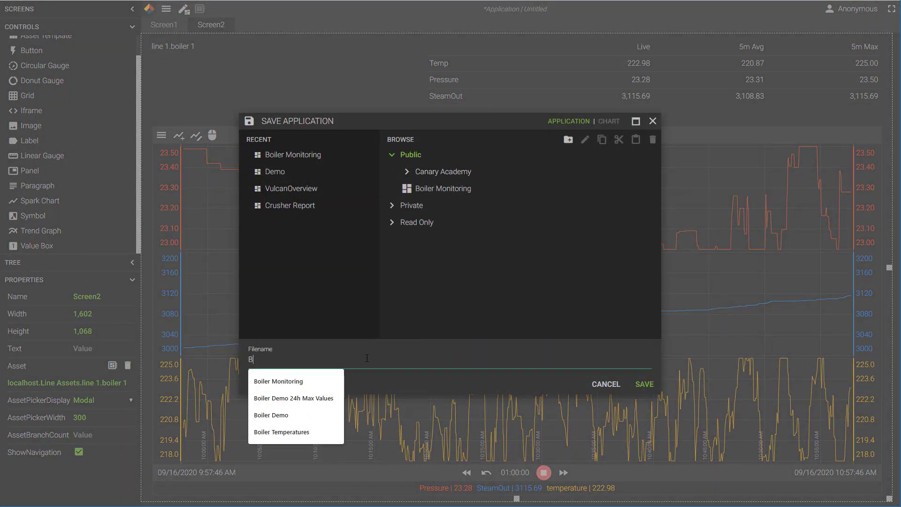
type("oiler A")
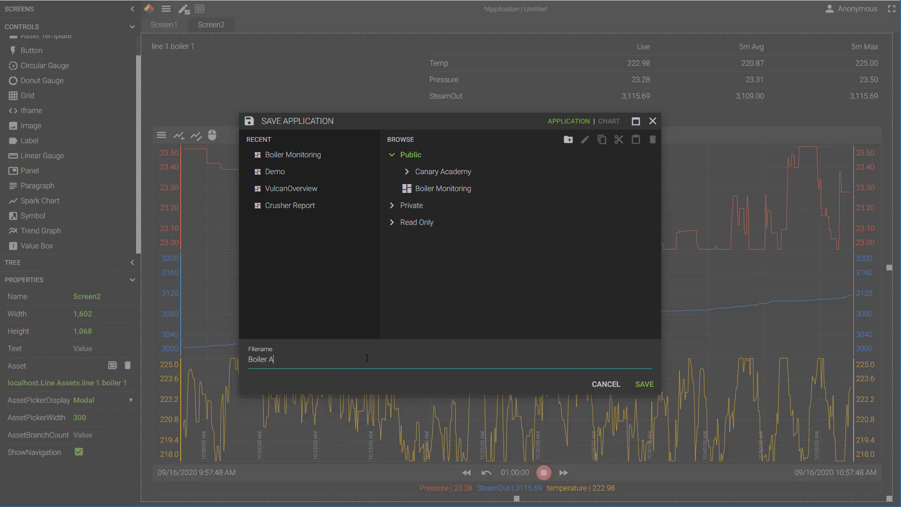
type("sset Demo")
key("Return")
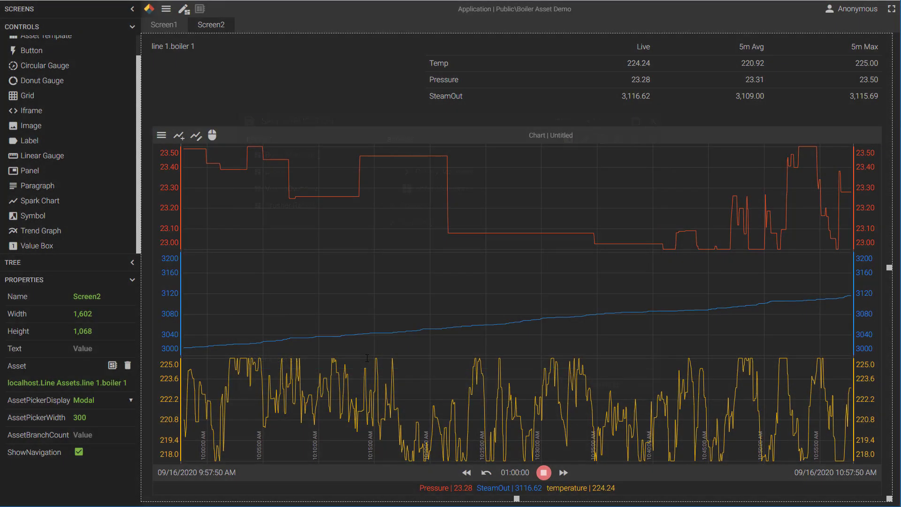
On Screen1, make the boiler tile's asset label navigate to Screen2.
left_click(169, 26)
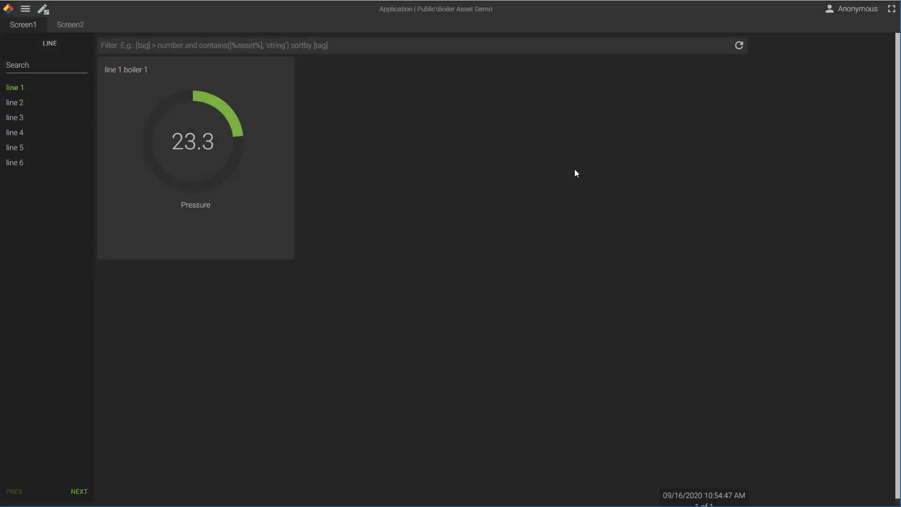
left_click(43, 9)
left_click(271, 73)
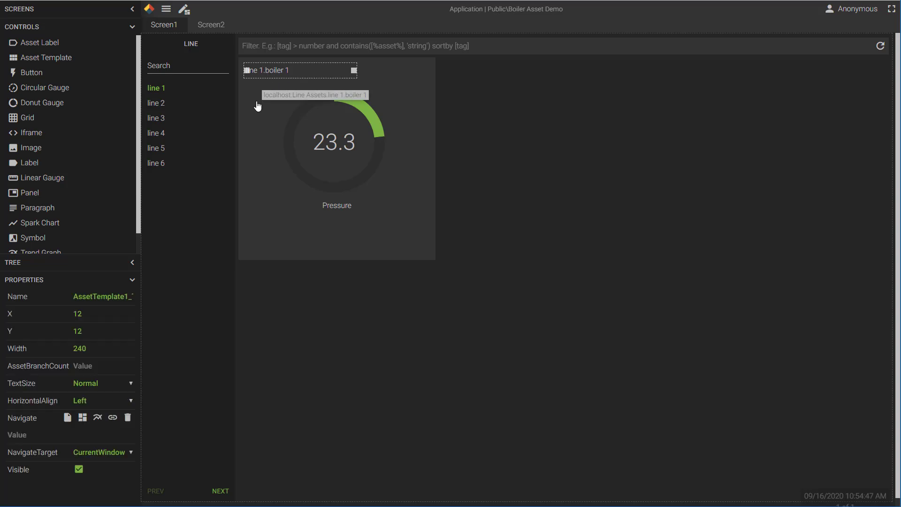
left_click(132, 27)
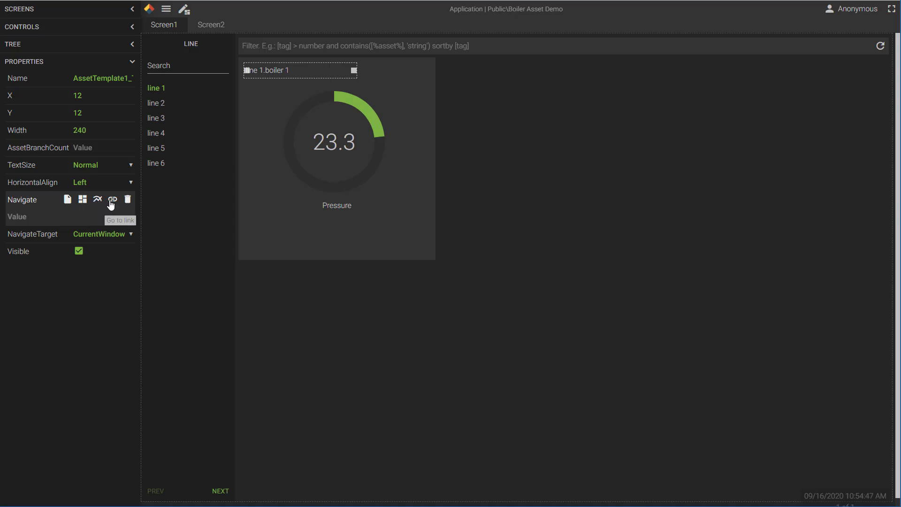
left_click(68, 202)
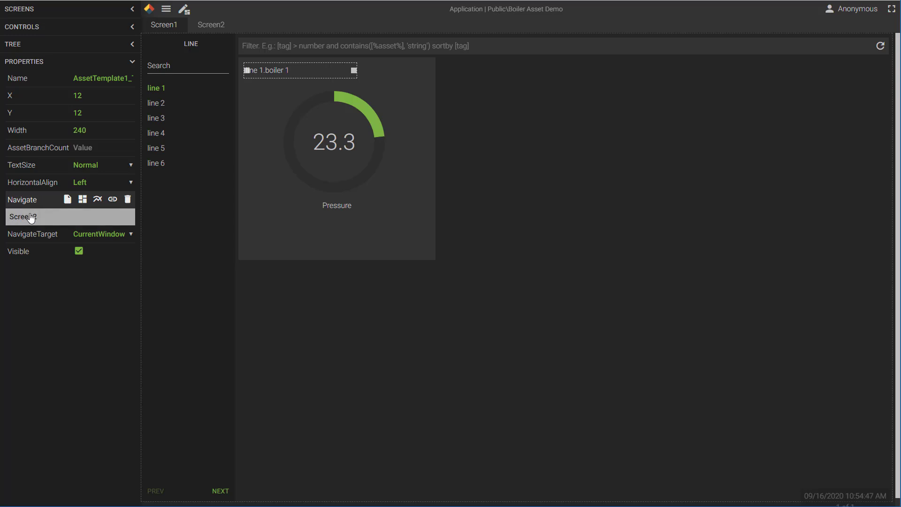
left_click(30, 218)
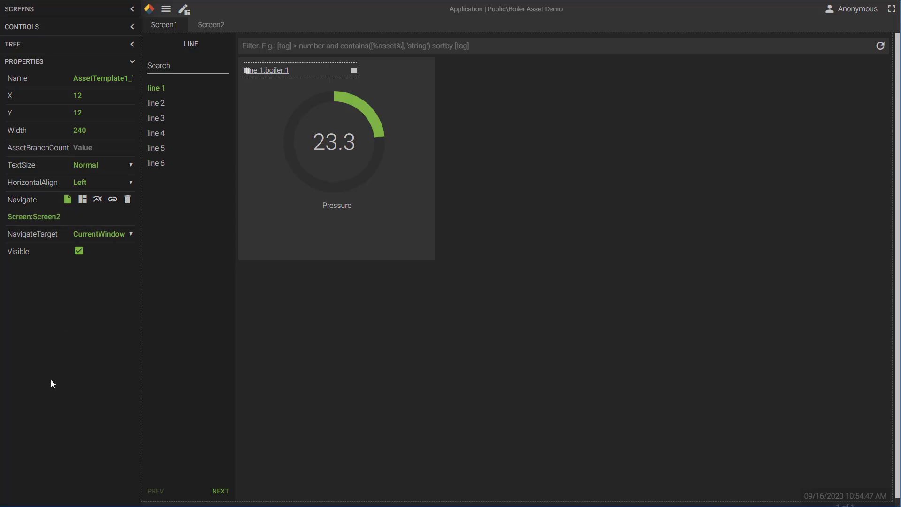
Outside edit mode, follow the line 1.boiler 1 link to Screen2 and set the scale range of all chart trends to Auto.
left_click(184, 9)
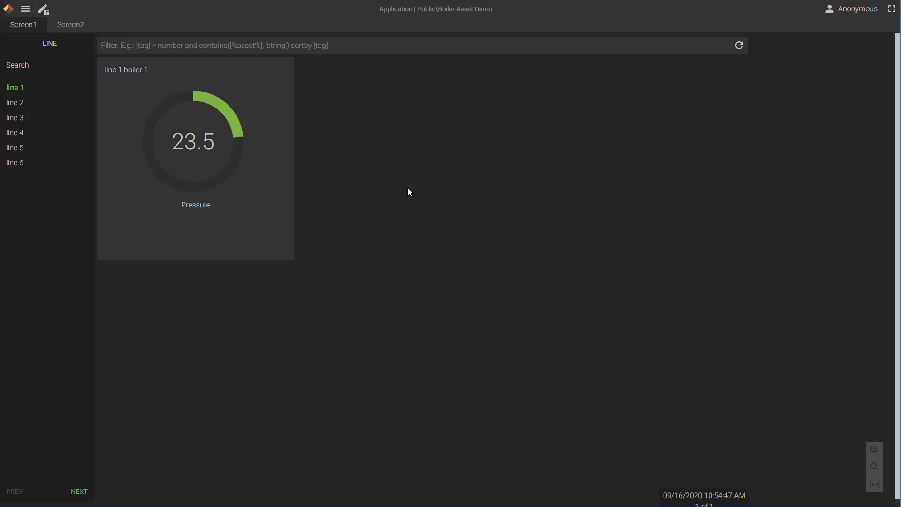
left_click(128, 70)
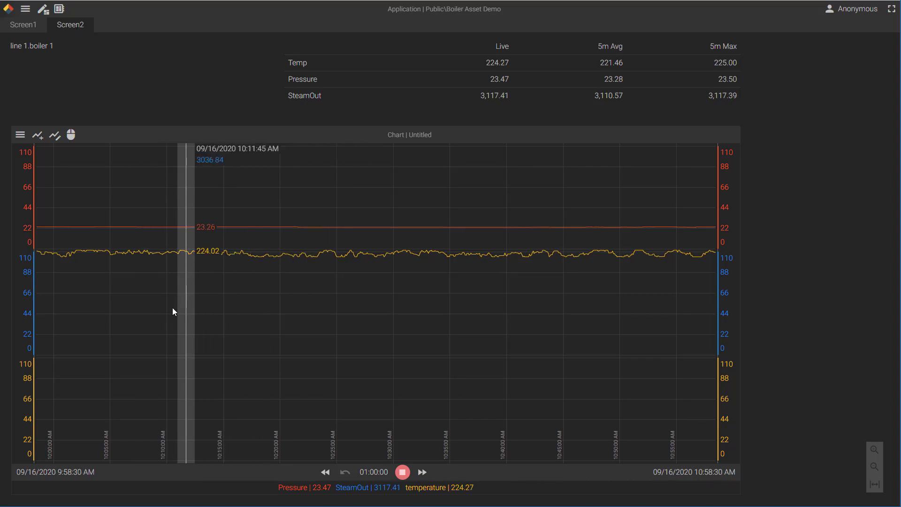
double_click(97, 381)
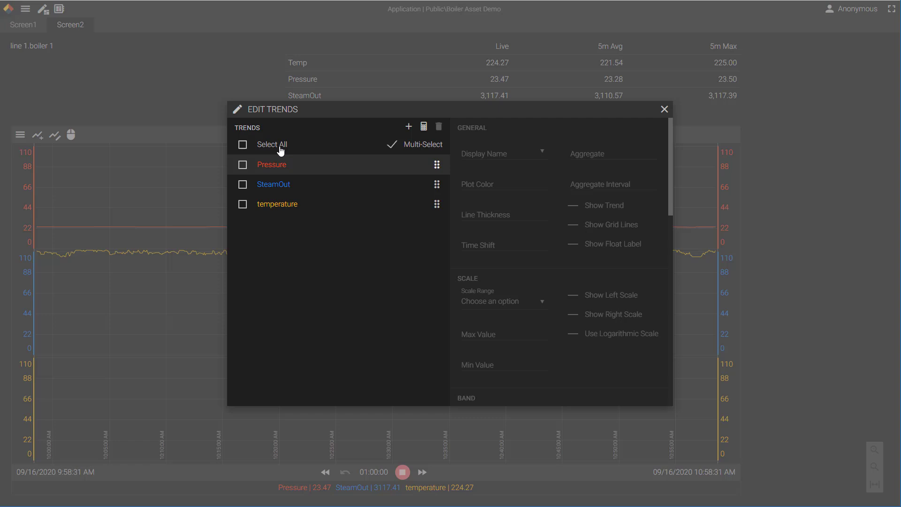
left_click(243, 145)
scroll(511, 305, "down", 1)
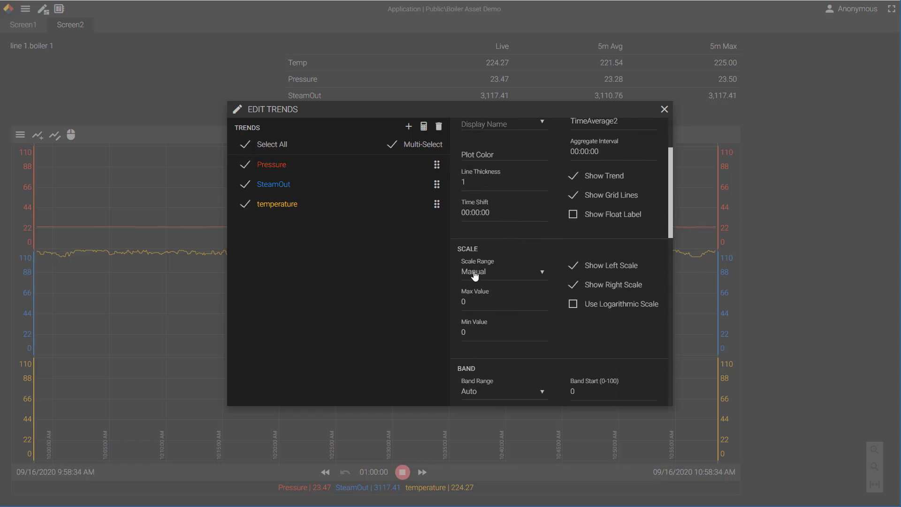
left_click(472, 277)
left_click(485, 294)
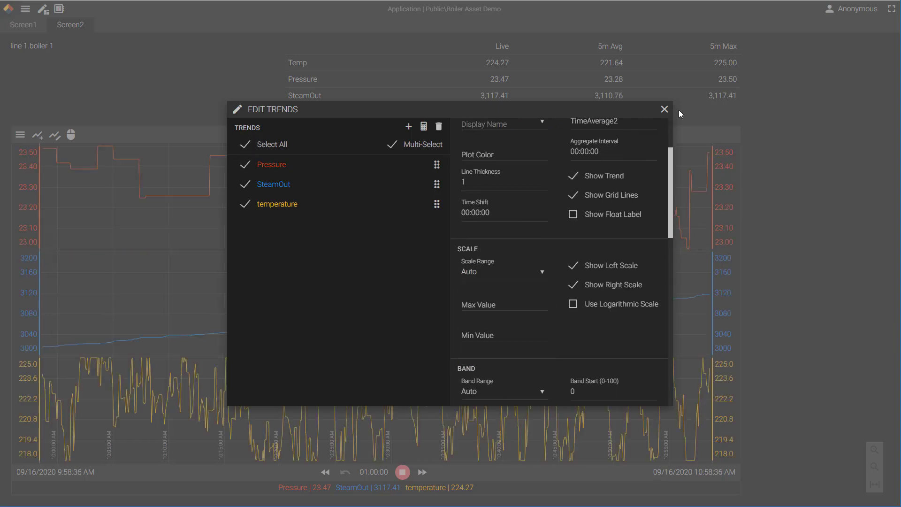
Close the trend settings and save the application over the existing Boiler Asset Demo in the Public folder.
left_click(664, 109)
left_click(25, 8)
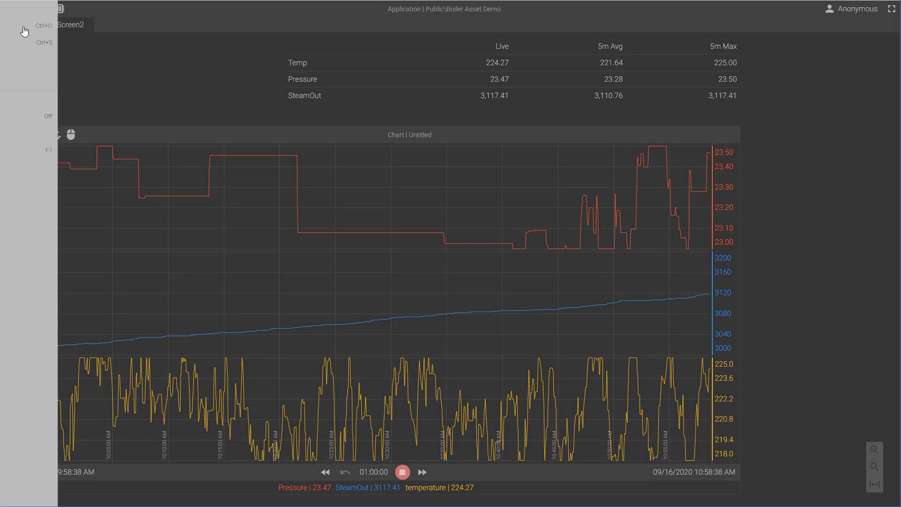
left_click(32, 43)
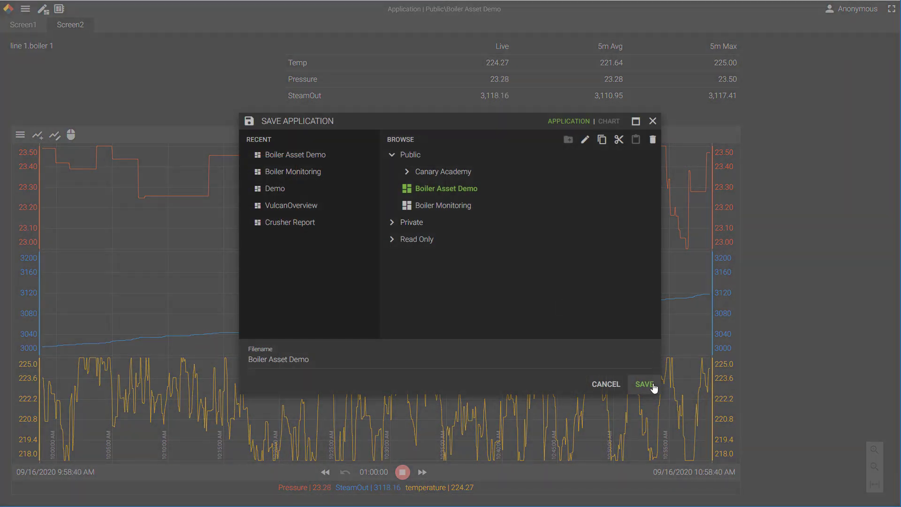
left_click(644, 384)
left_click(484, 292)
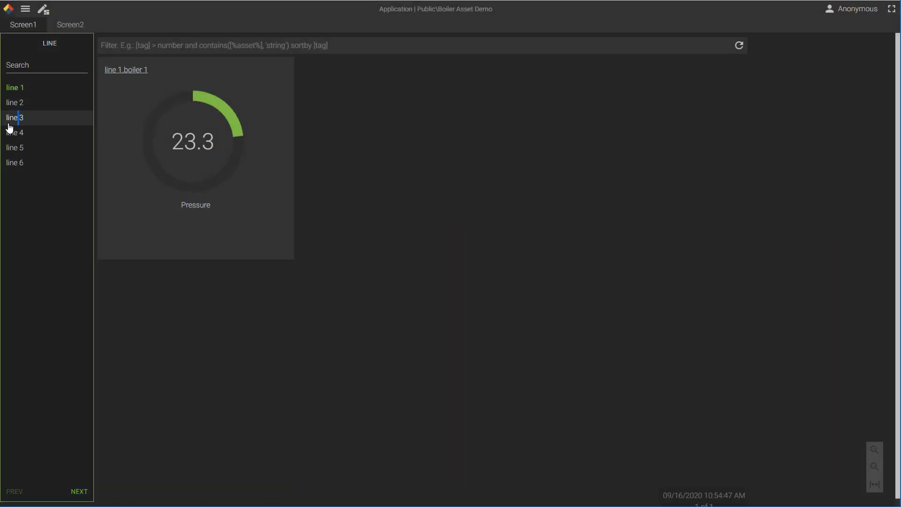
On Screen1, select line 3 and follow its boiler 2 link to the boiler screen.
left_click(9, 123)
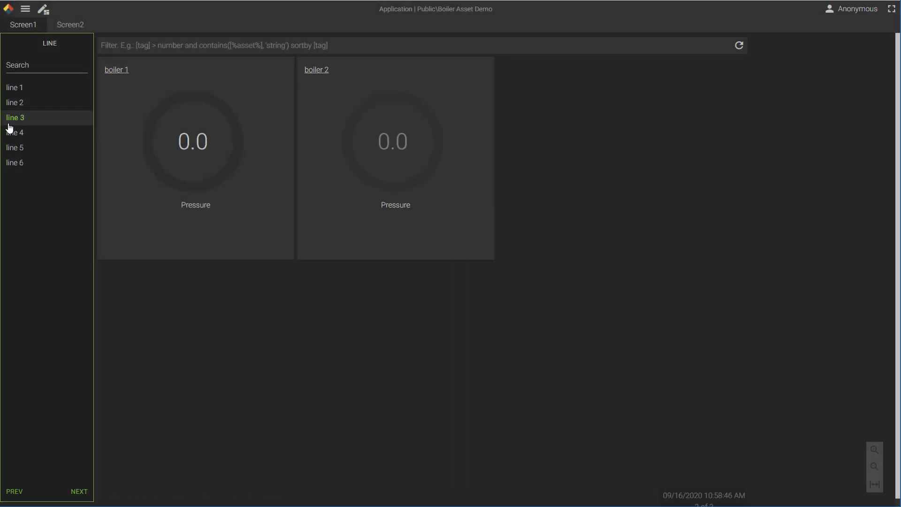
left_click(321, 70)
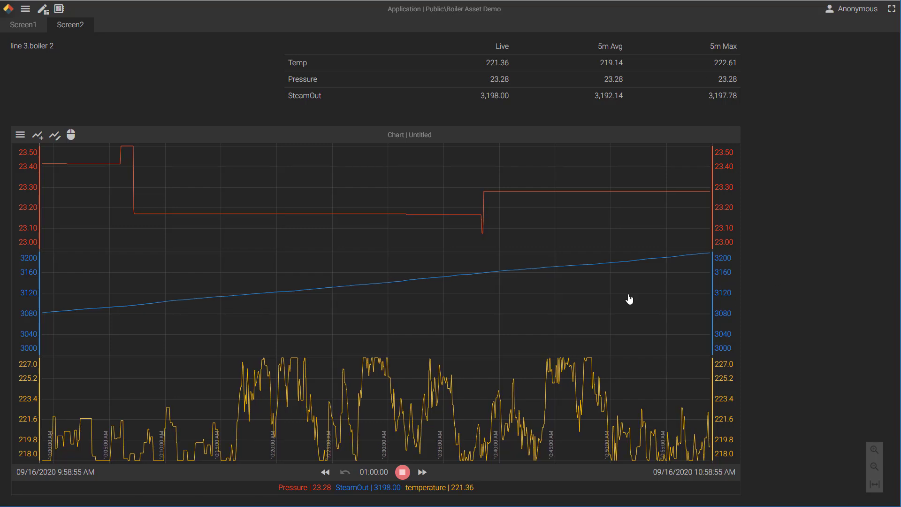
Set the chart legend on Screen2 to show the Tag attribute instead of Name, keeping Last Value.
left_click(19, 136)
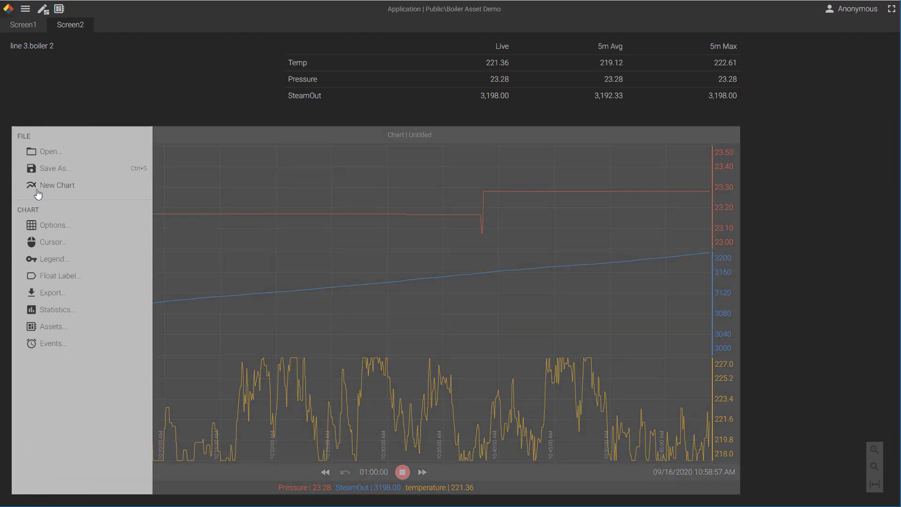
left_click(50, 263)
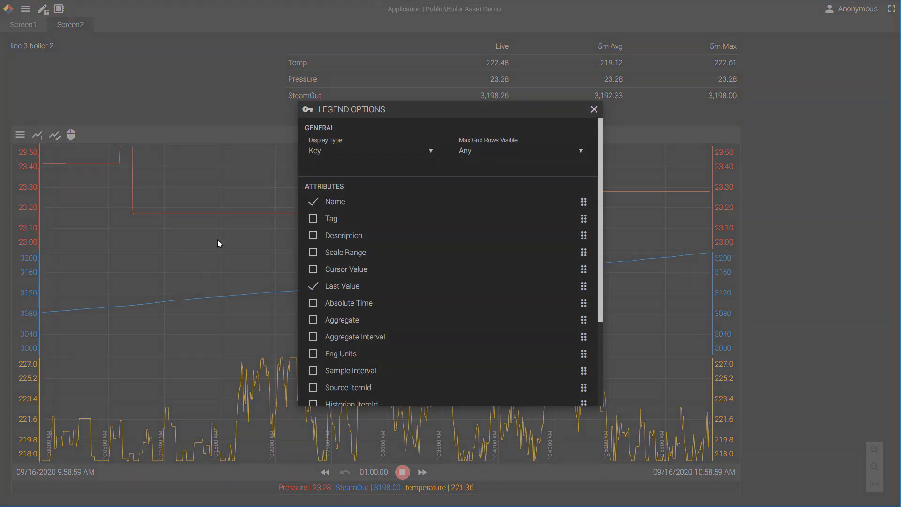
left_click(328, 203)
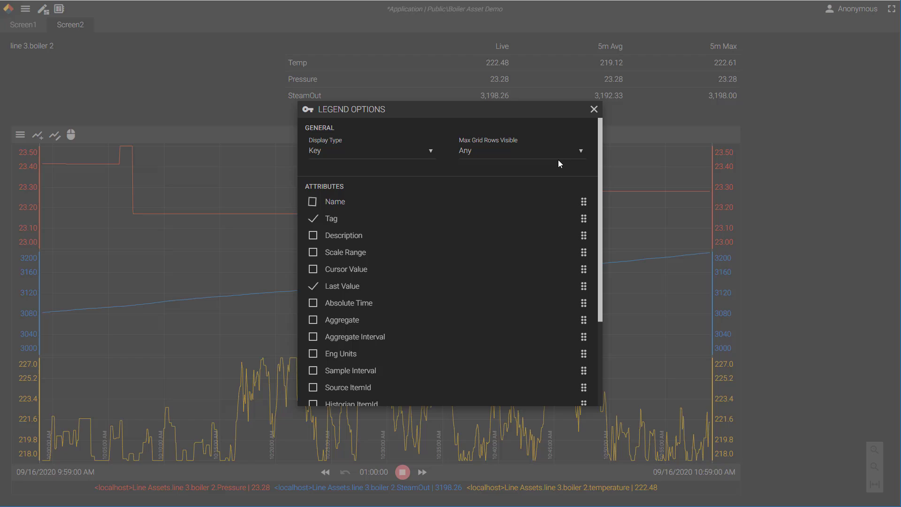
left_click(601, 112)
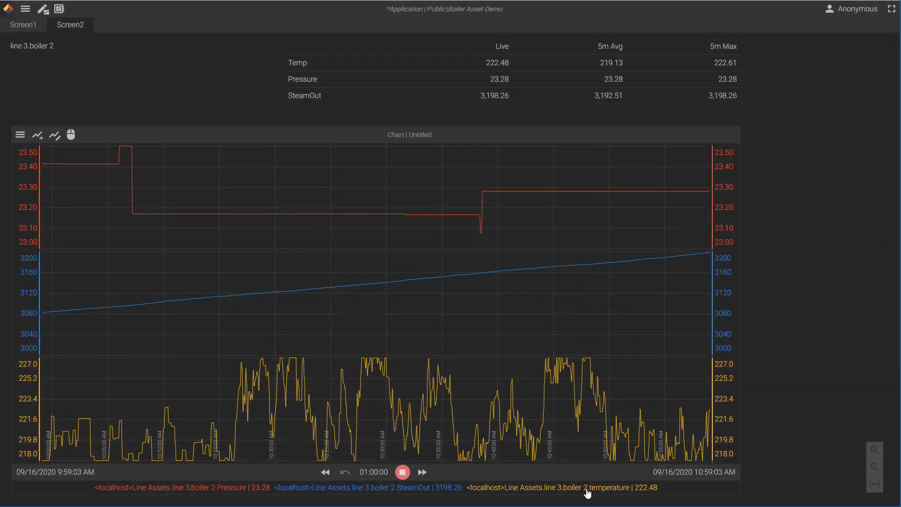